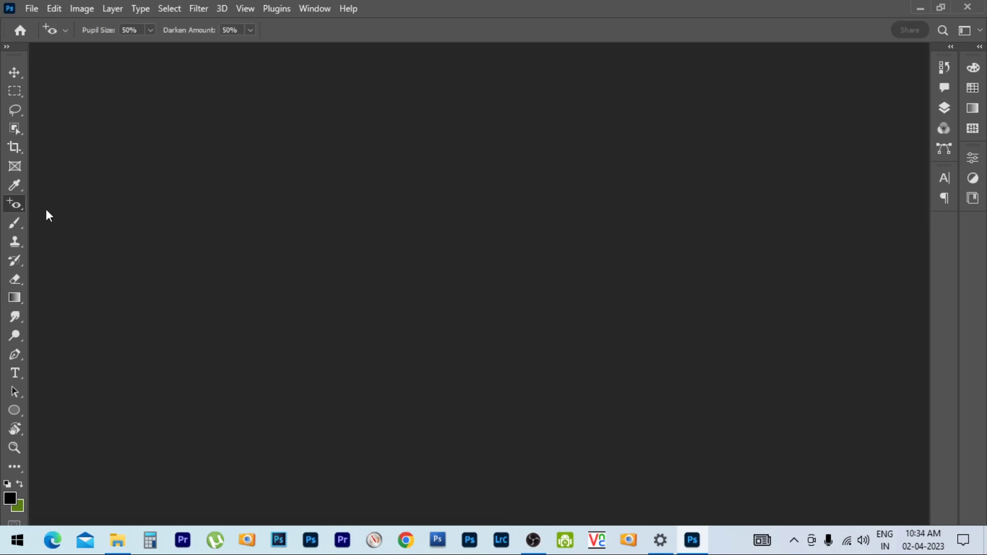
Cycle the healing tool group twice with Shift+J toward the Content-Aware Move tool.
key(shift+j)
key(shift+j)
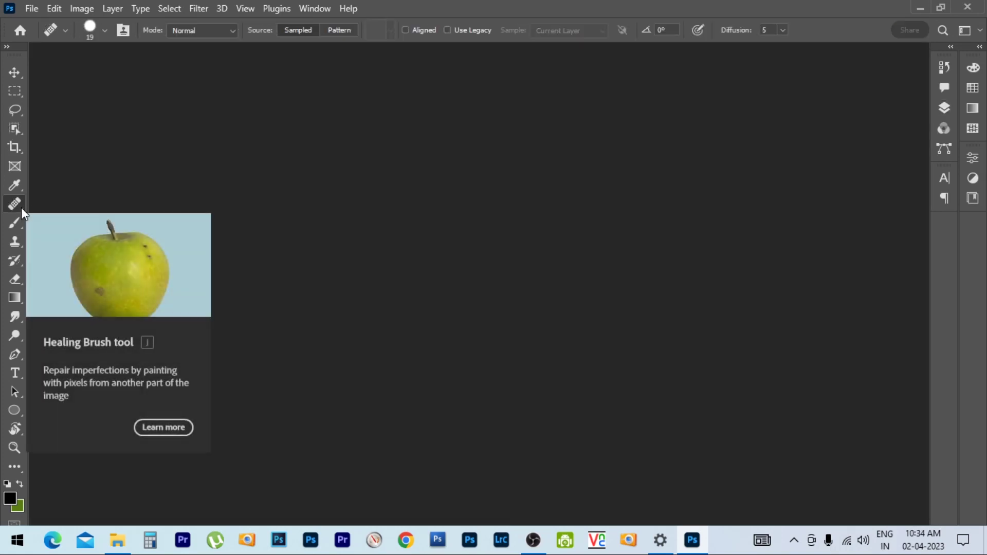
key(shift+j)
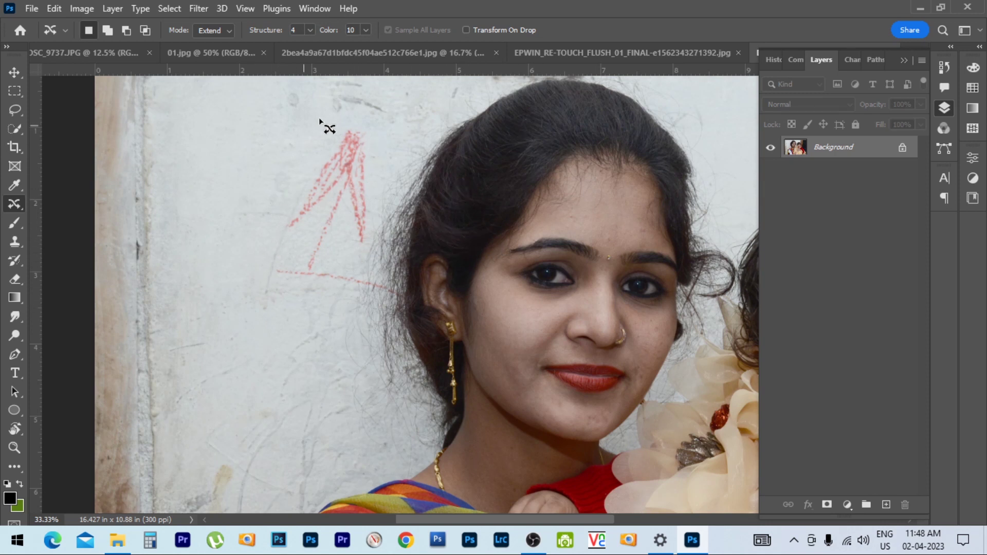
Zoom to the red crayon triangle and lasso around it with Content-Aware Move.
scroll(357, 285, down, 2)
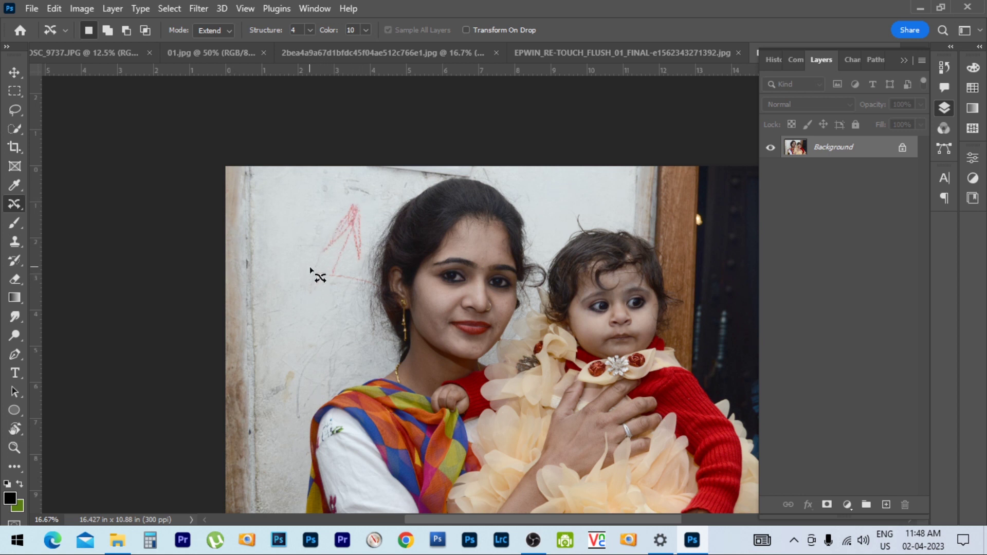
scroll(319, 254, up, 2)
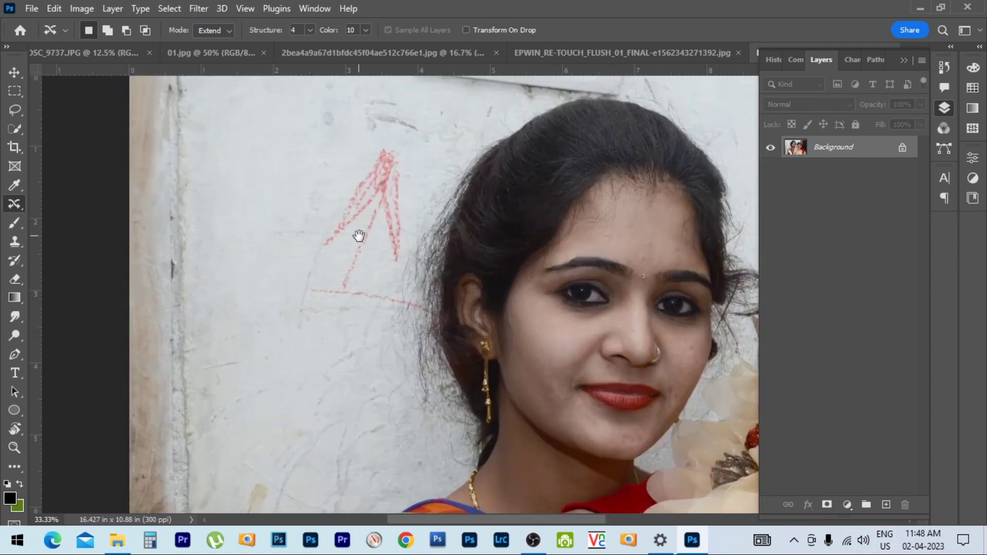
mouse_move(429, 233)
mouse_down()
mouse_move(503, 231)
mouse_move(511, 257)
mouse_up()
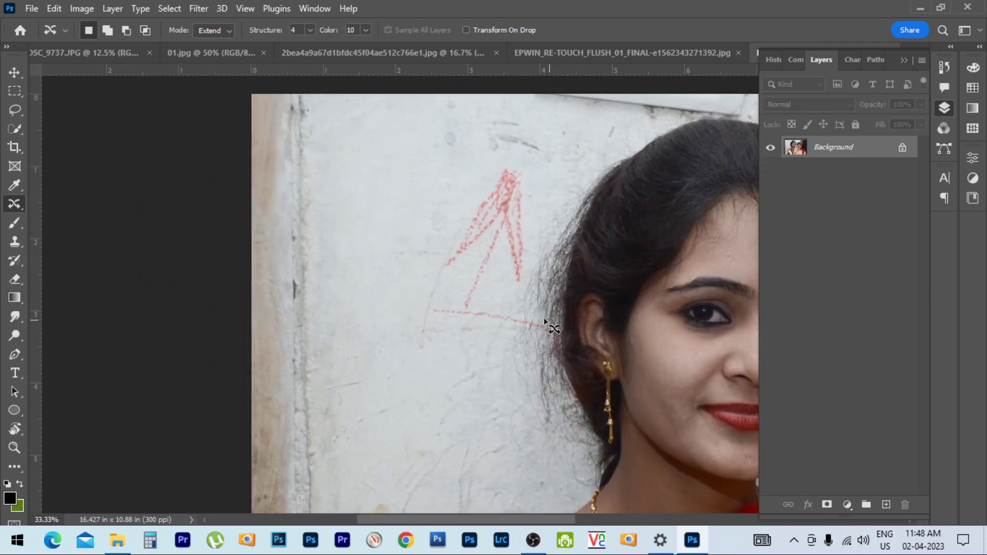
mouse_move(552, 322)
mouse_down()
mouse_move(530, 336)
mouse_move(457, 327)
mouse_move(453, 289)
mouse_up()
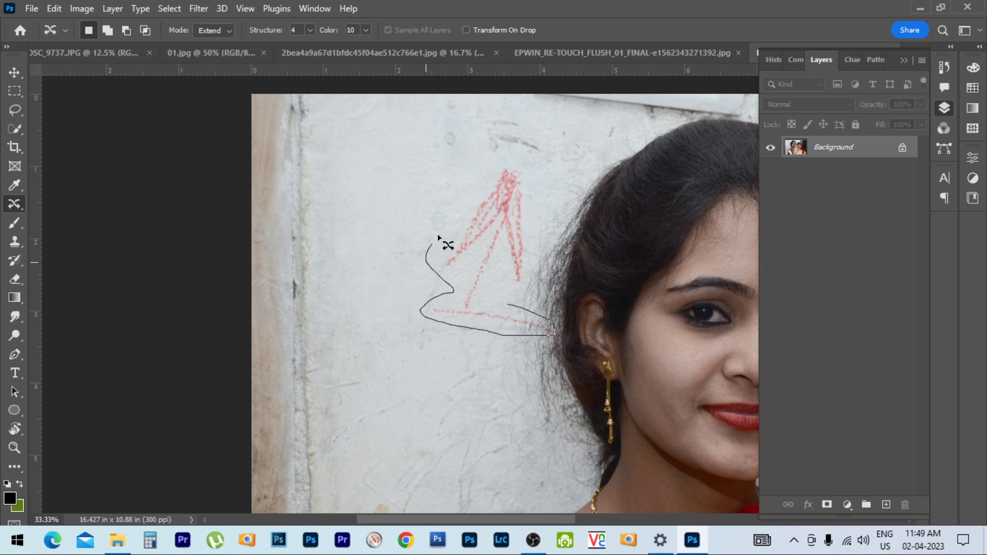
drag(438, 237, 490, 164)
mouse_move(533, 207)
mouse_down()
mouse_move(529, 284)
mouse_move(506, 306)
mouse_up()
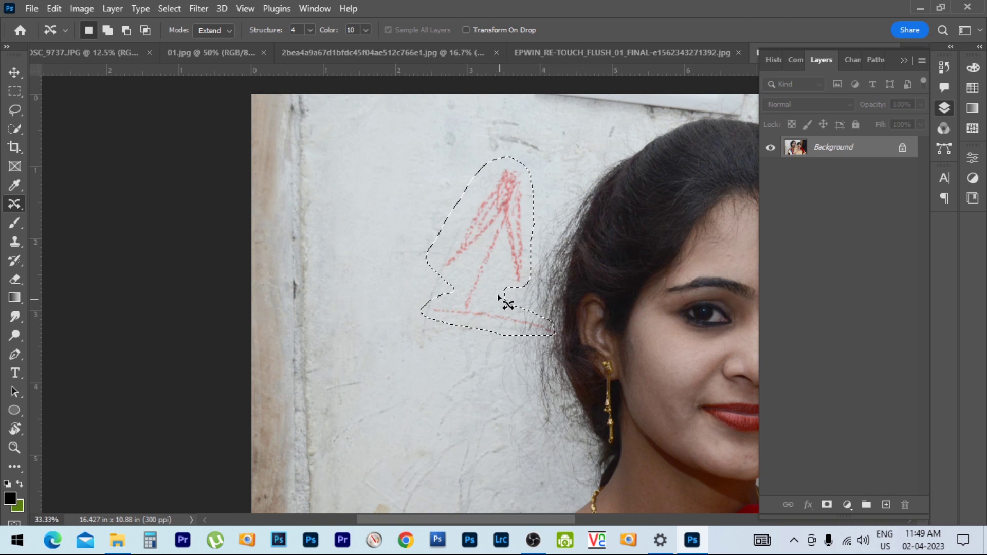
Enable Transform On Drop, drag an enlarged Extend copy of the triangle down-left, and commit.
click(465, 29)
key(ctrl+minus)
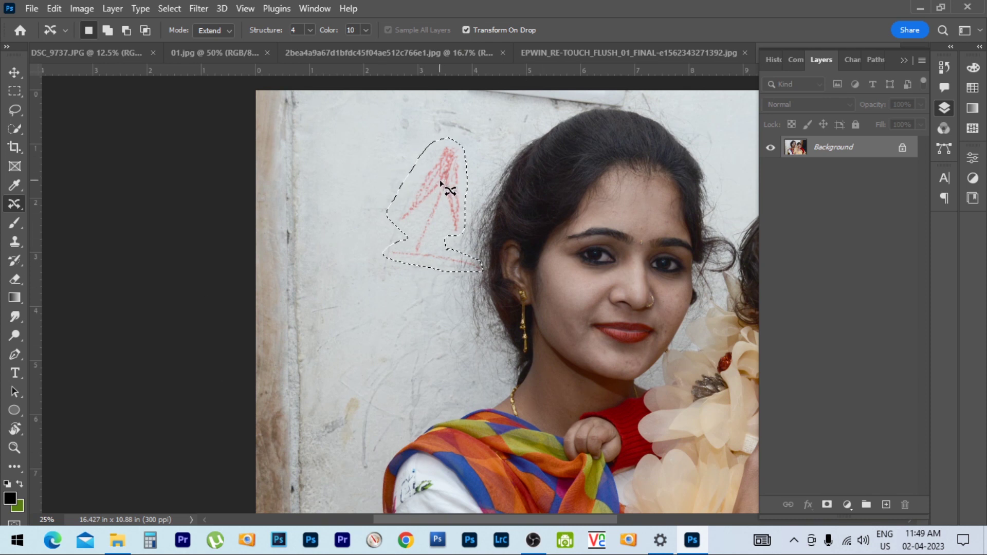
mouse_move(440, 182)
mouse_down()
mouse_move(413, 300)
mouse_move(409, 291)
mouse_up()
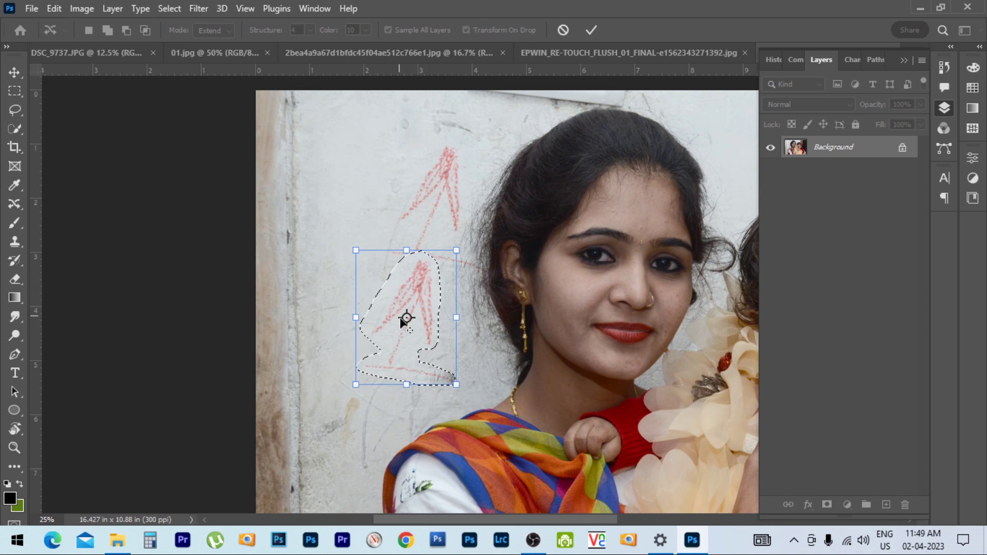
drag(356, 251, 324, 194)
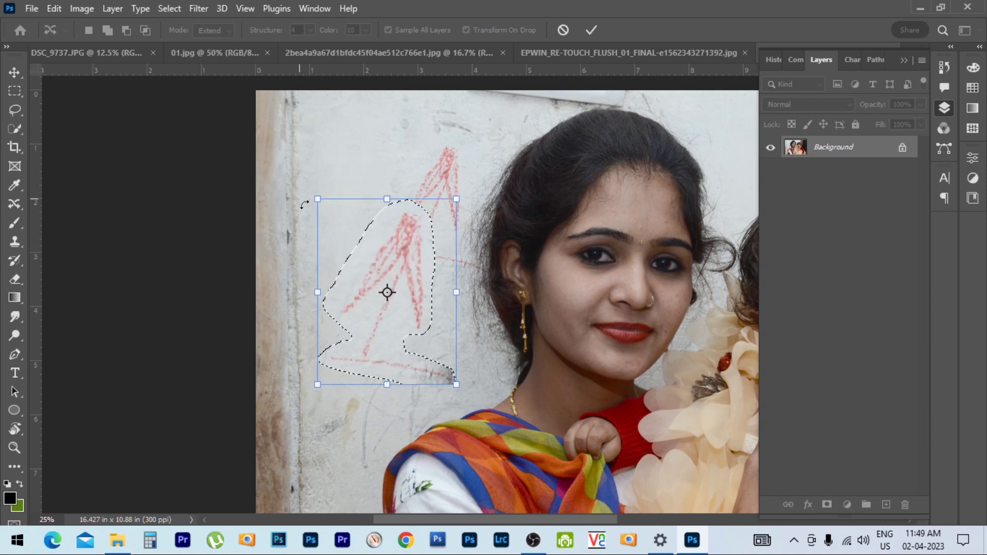
drag(400, 250, 403, 266)
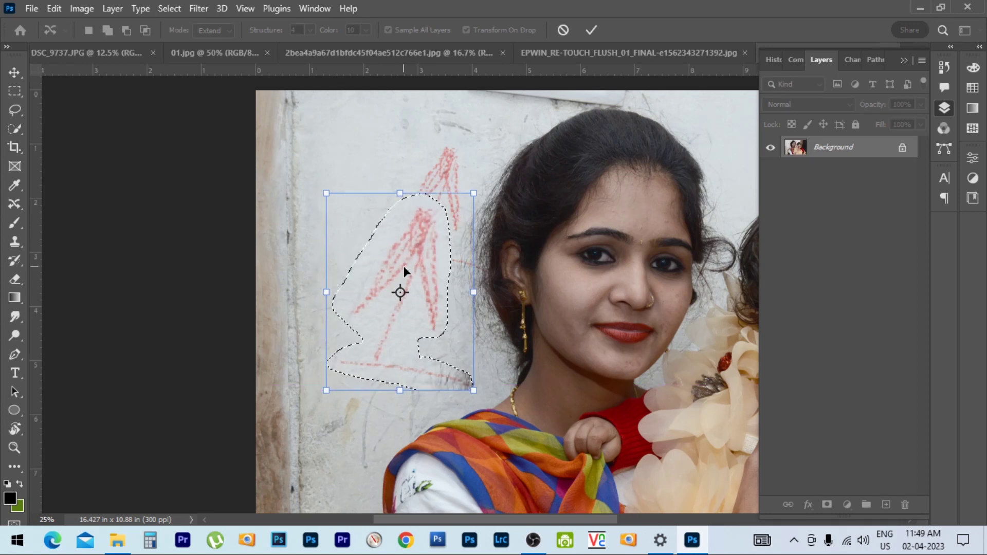
key(Return)
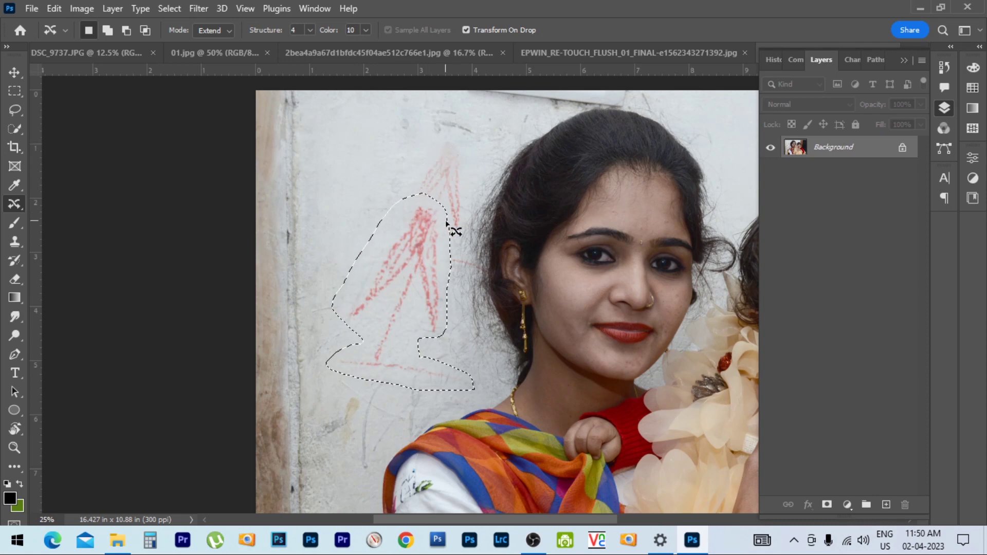
Drag a copy of the triangle to the upper-right wall, tilt and shrink it, then commit.
scroll(442, 174, down, 1)
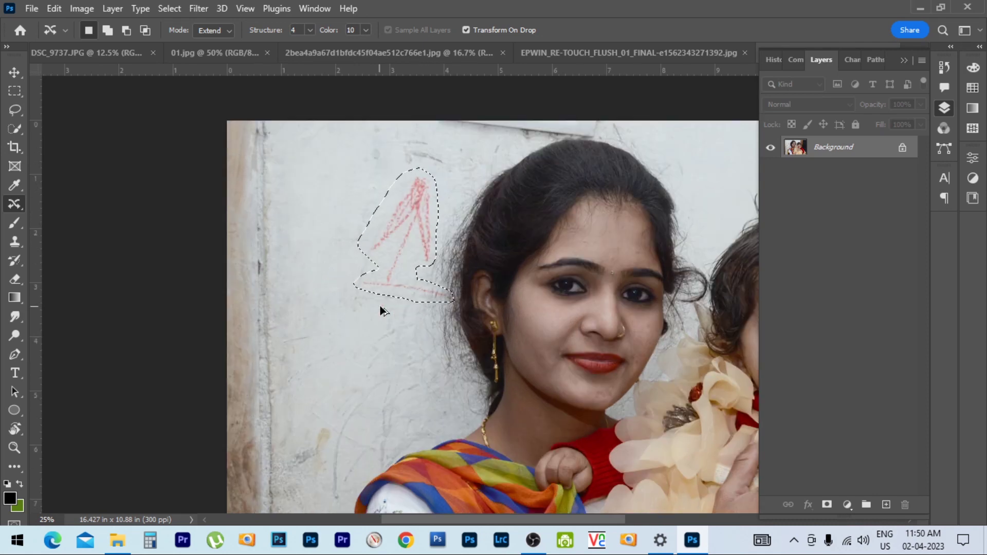
scroll(449, 278, down, 1)
scroll(448, 278, down, 1)
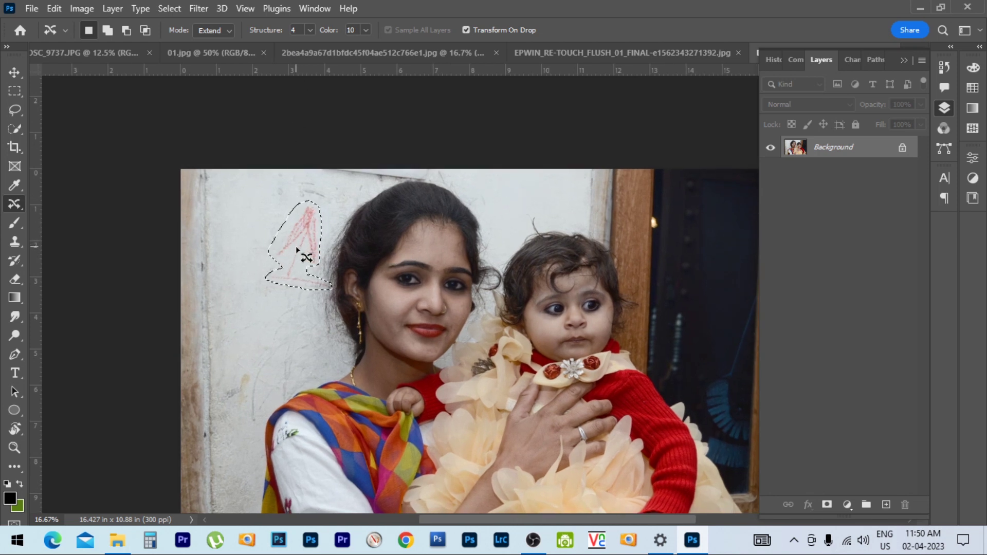
drag(295, 246, 520, 212)
mouse_move(577, 156)
mouse_down()
mouse_move(599, 153)
mouse_move(508, 286)
mouse_up()
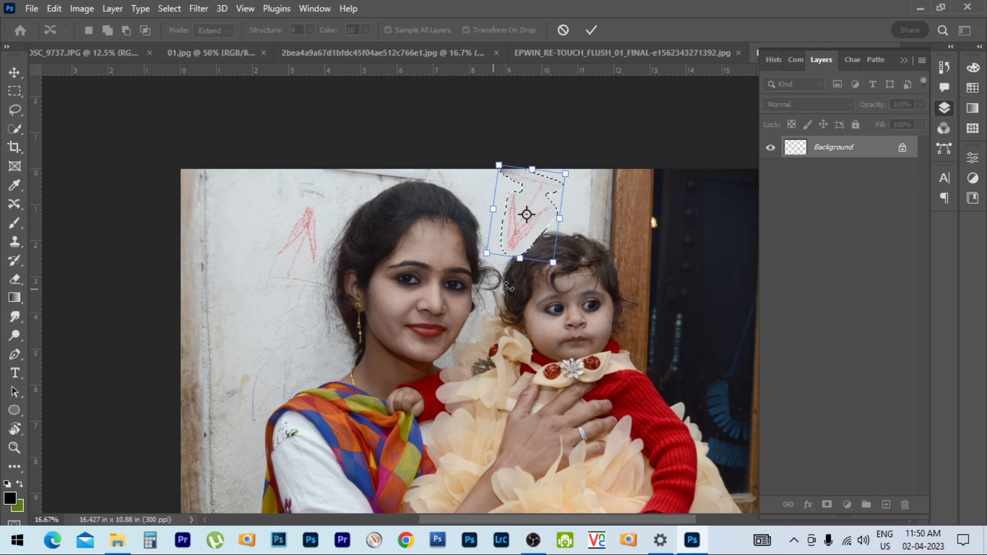
mouse_move(553, 264)
mouse_down()
mouse_move(532, 230)
mouse_move(502, 233)
mouse_up()
click(514, 211)
key(Return)
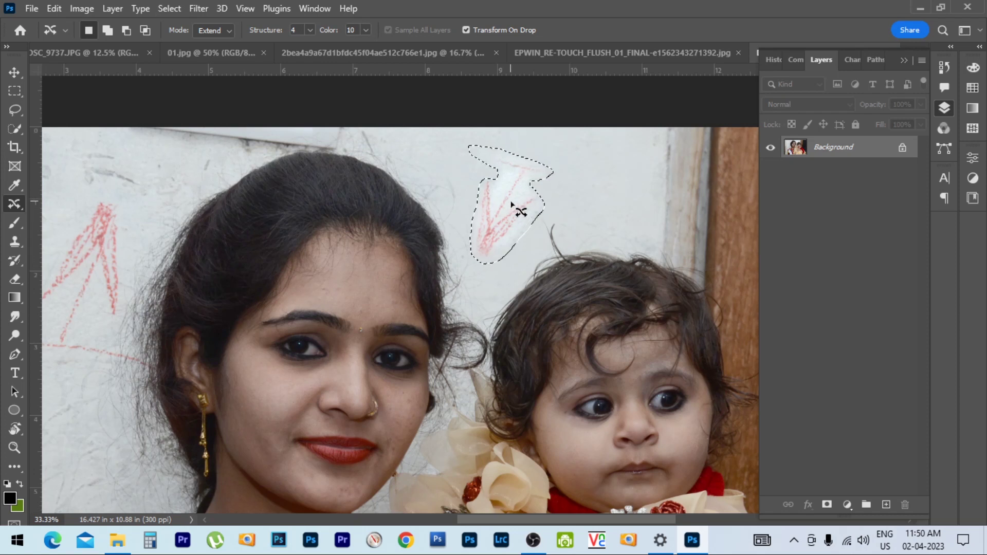
Deselect, then restore the selection around the drawing beside the woman's head.
click(555, 208)
drag(331, 253, 493, 212)
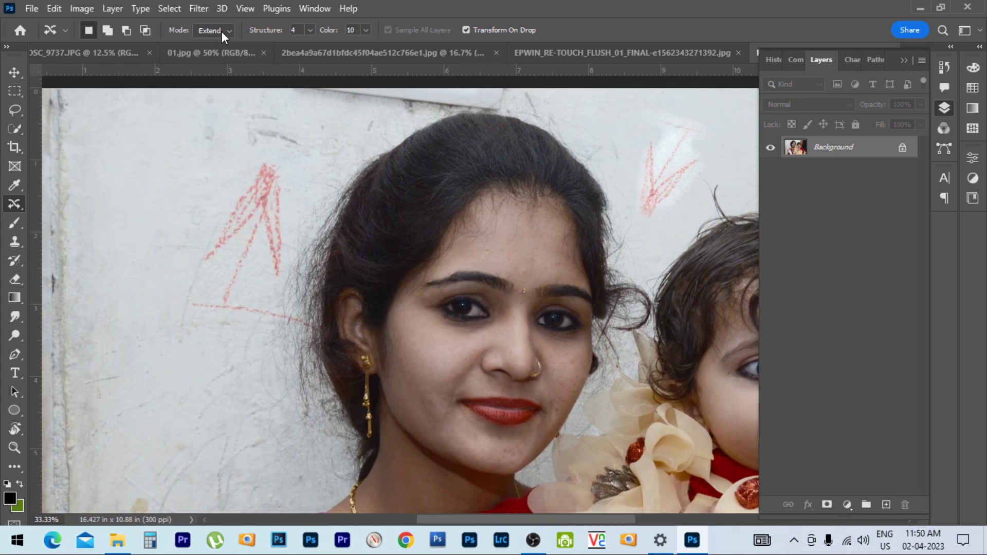
key(ctrl+z)
key(ctrl+z)
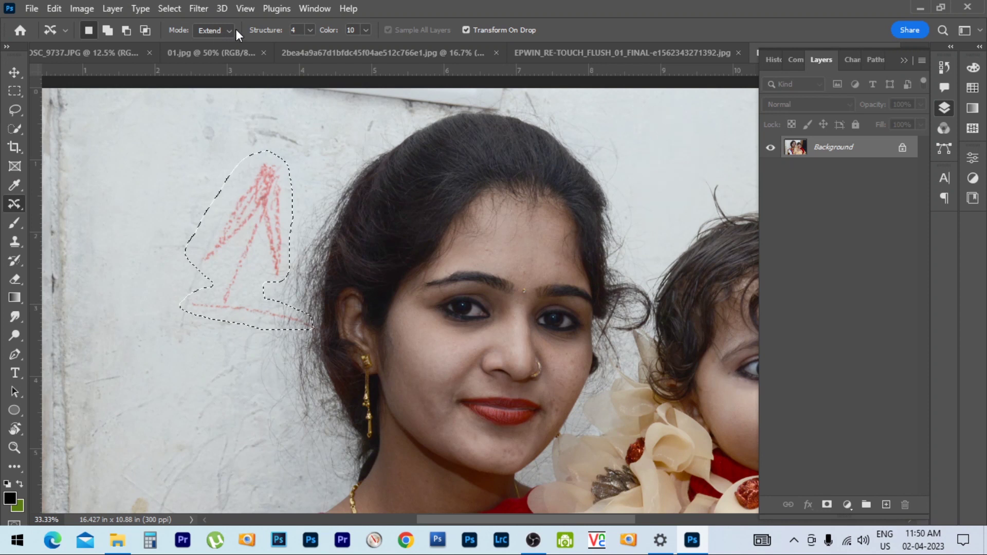
In Move mode, shift the drawing to the upper right, rotate it sharply, commit and deselect.
click(230, 30)
click(213, 43)
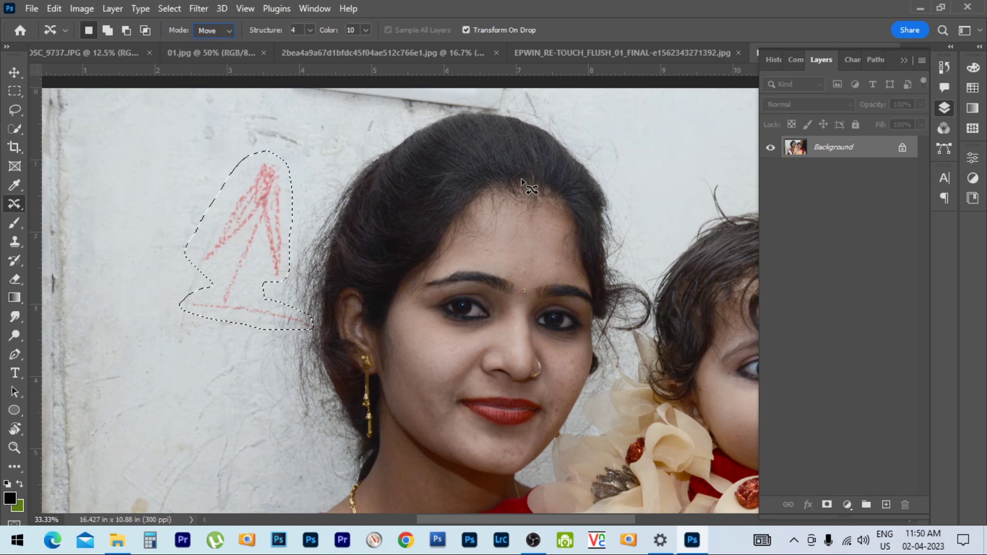
mouse_move(242, 246)
mouse_down()
mouse_move(171, 270)
mouse_move(597, 200)
mouse_up()
right_click(600, 202)
click(690, 149)
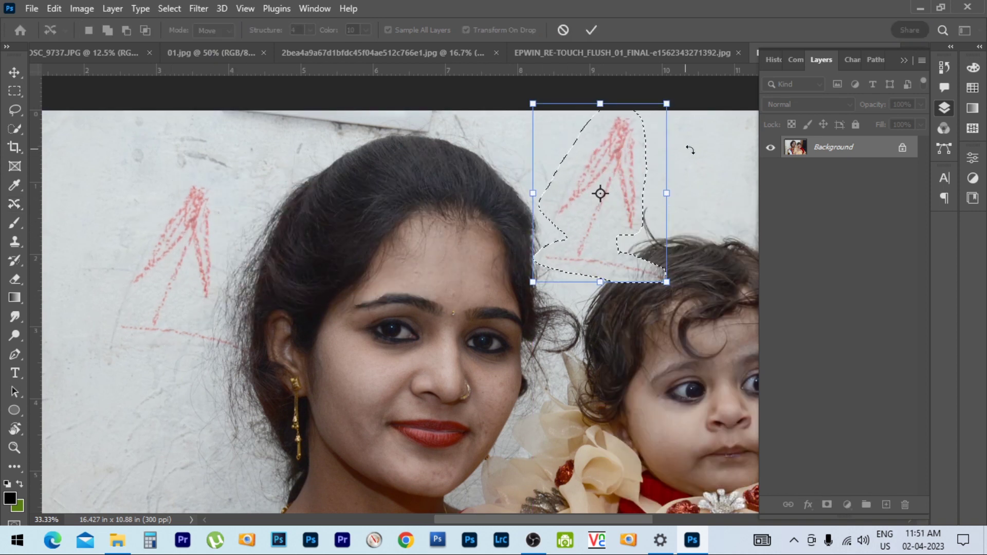
mouse_move(686, 297)
mouse_down()
mouse_move(489, 169)
mouse_move(550, 90)
mouse_up()
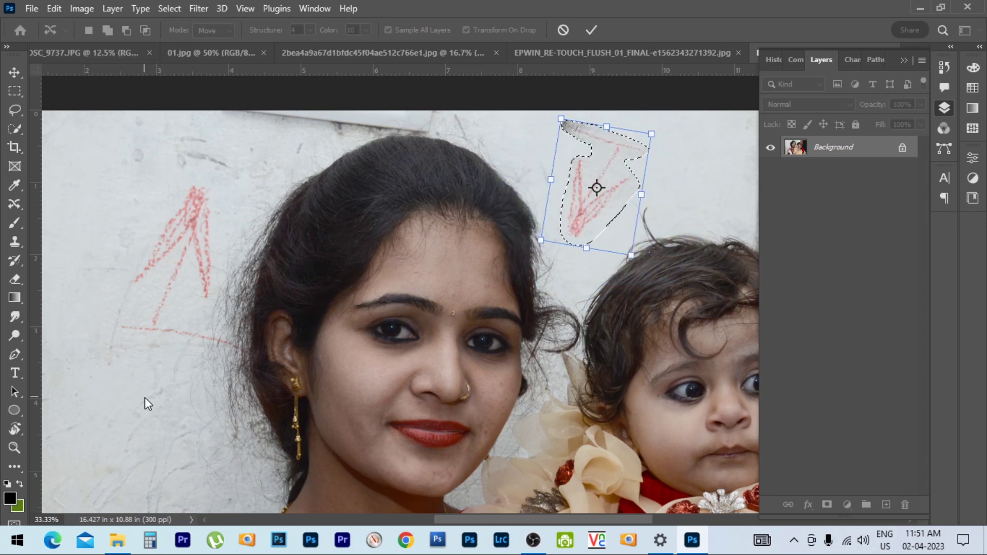
key(Return)
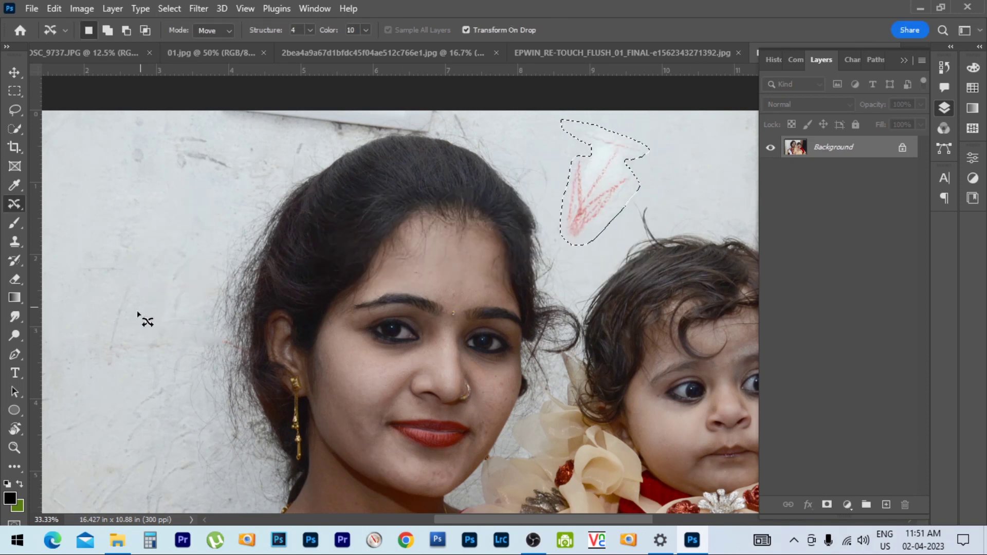
key(ctrl+d)
Adjust the Structure setting in the Content-Aware Move options bar.
scroll(598, 191, up, 2)
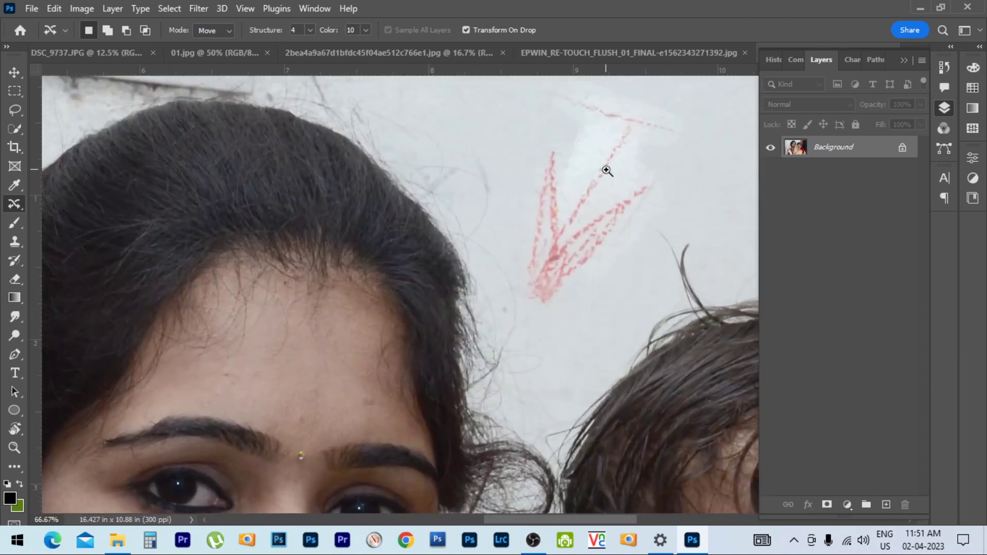
scroll(596, 175, up, 2)
scroll(592, 165, down, 3)
scroll(528, 150, down, 1)
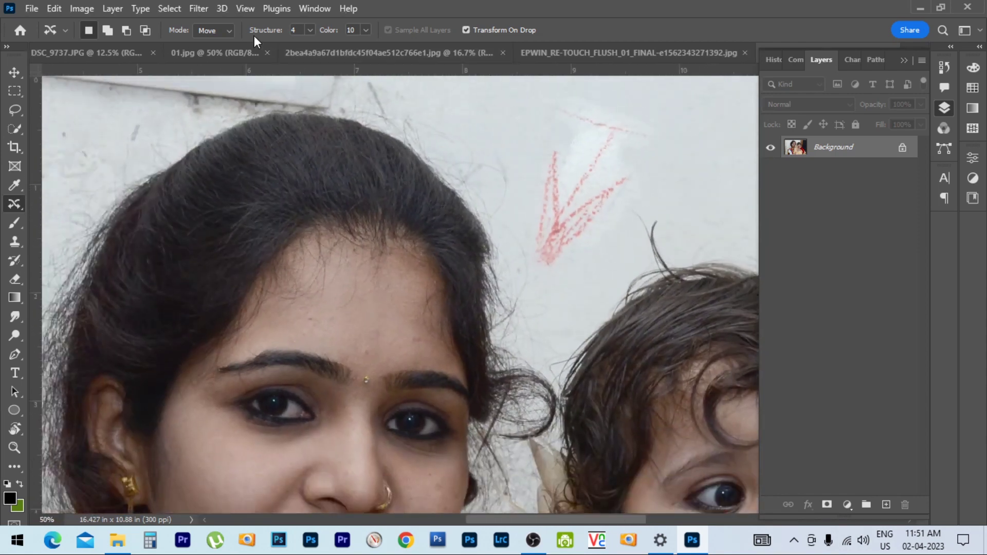
drag(267, 31, 296, 34)
scroll(591, 194, down, 1)
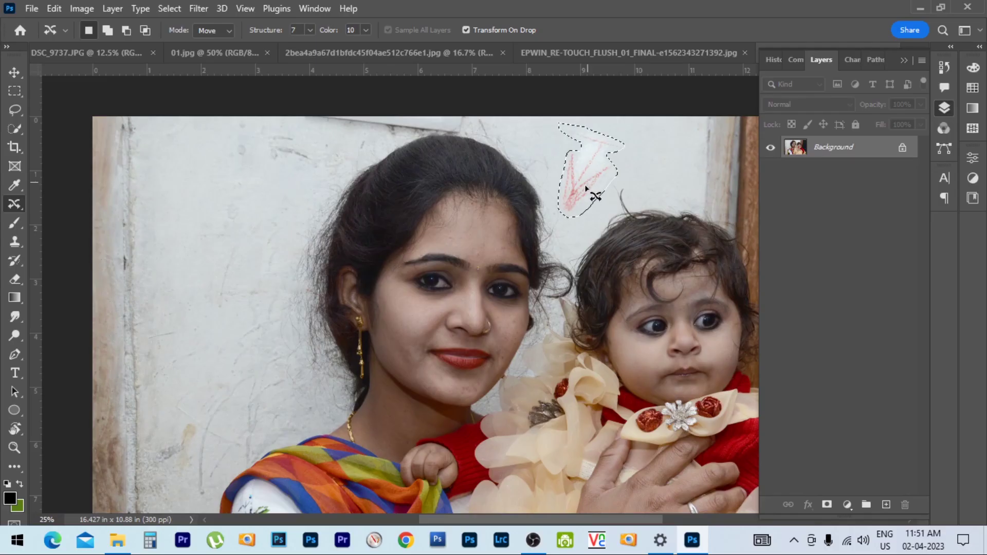
Set Mode to Extend and drag an enlarged copy of the red marks onto the left wall.
click(213, 30)
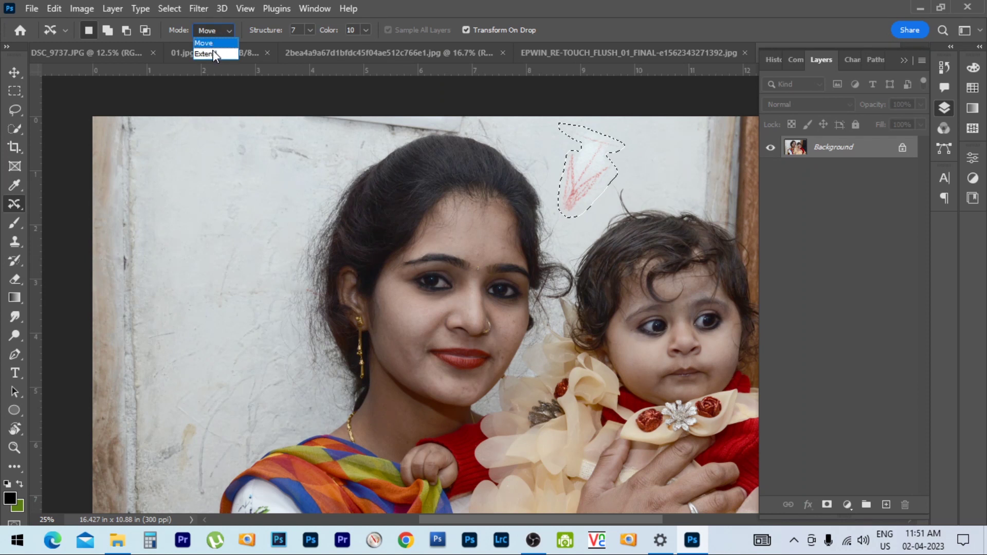
click(212, 54)
drag(590, 172, 233, 252)
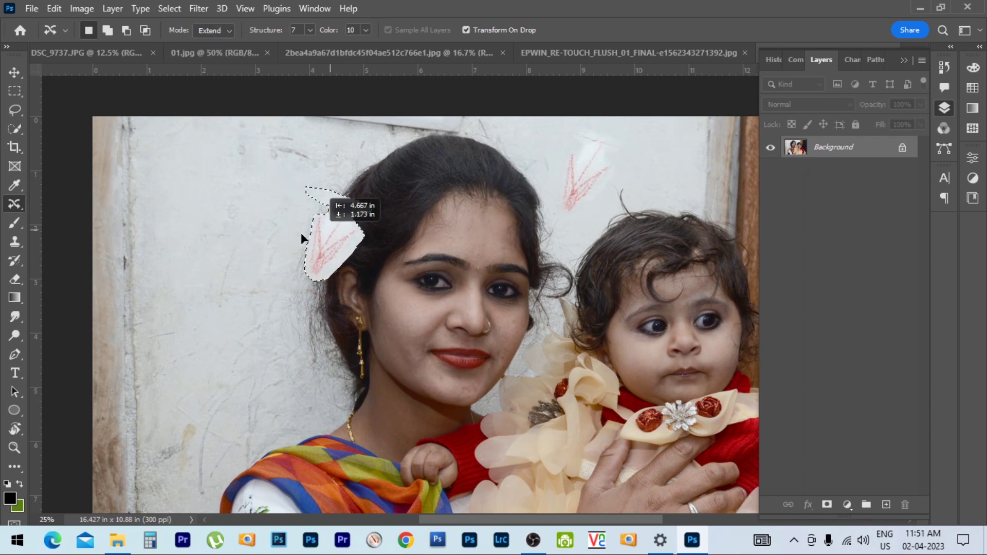
drag(268, 202, 296, 162)
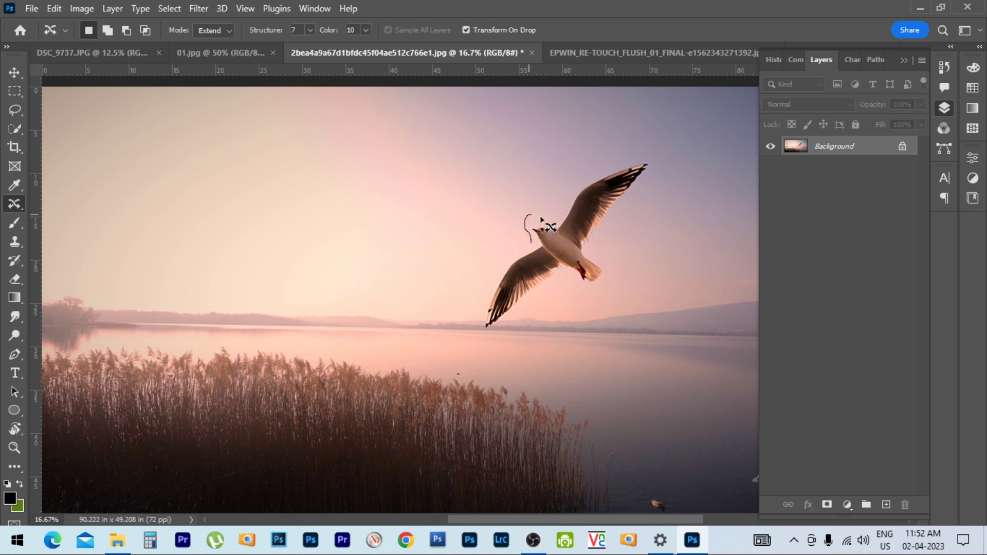
Lasso around the seagull with the Content-Aware Move tool.
mouse_move(609, 162)
mouse_down()
mouse_move(661, 176)
mouse_move(597, 233)
mouse_up()
drag(564, 276, 513, 319)
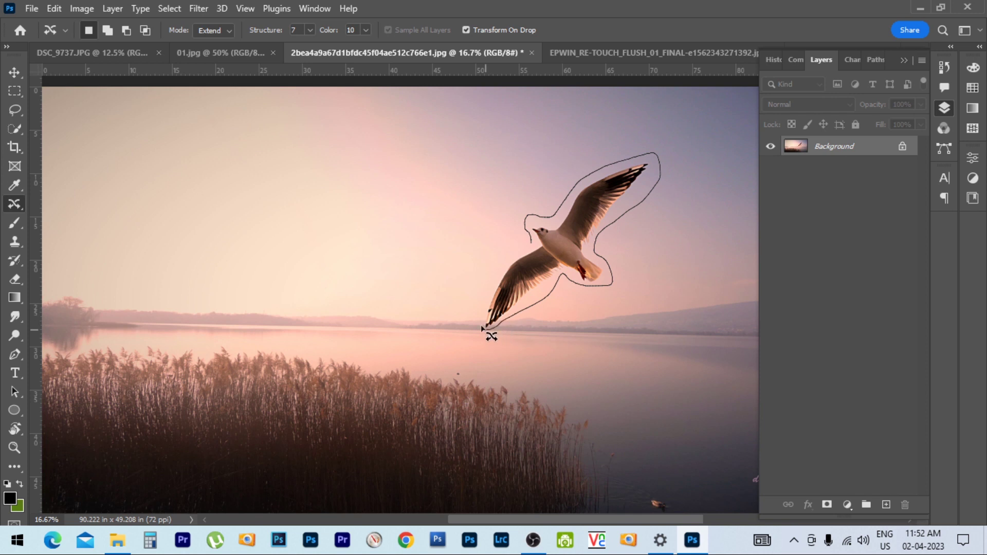
drag(525, 239, 525, 231)
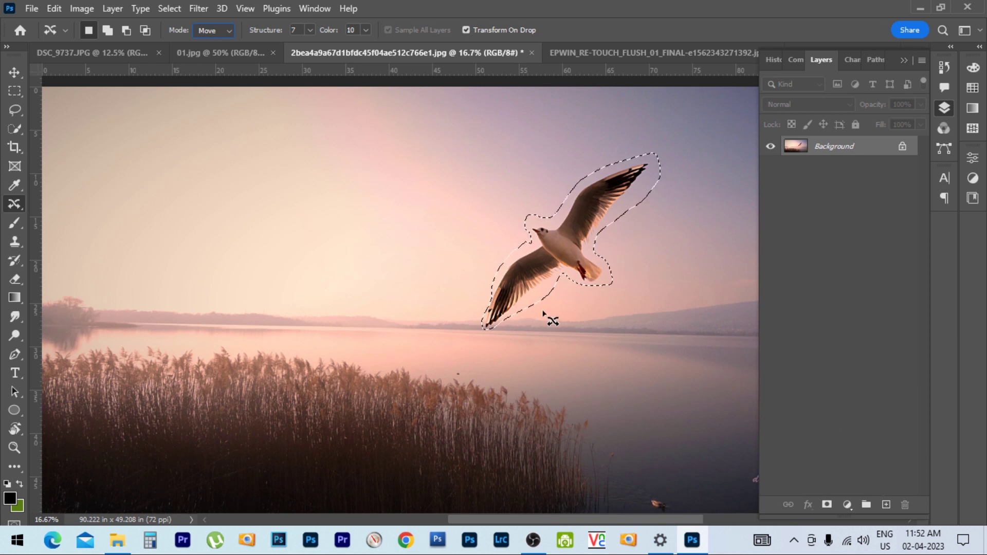
Add a new layer, then move the gull up-left, shrink it and commit.
click(886, 505)
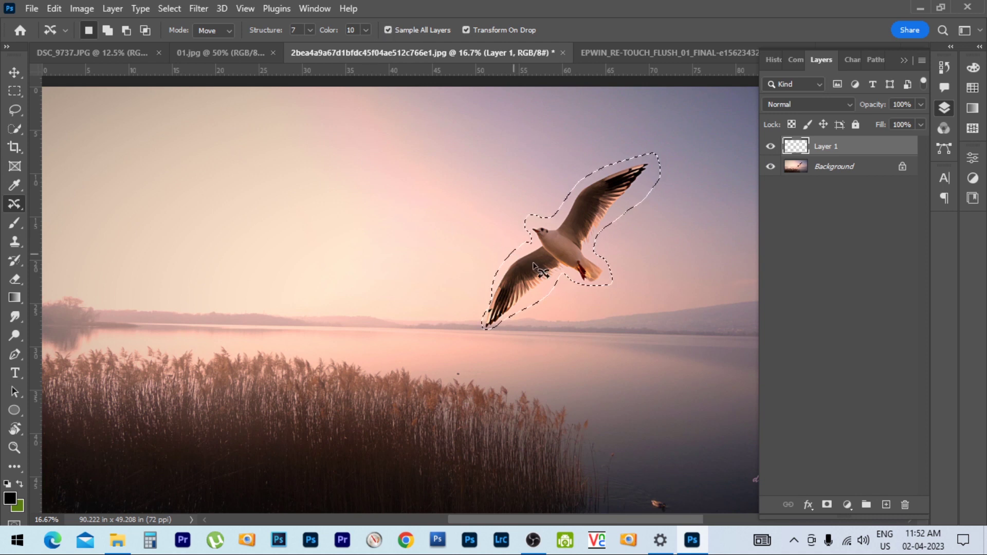
mouse_move(550, 253)
mouse_down()
mouse_move(460, 219)
mouse_move(476, 214)
mouse_up()
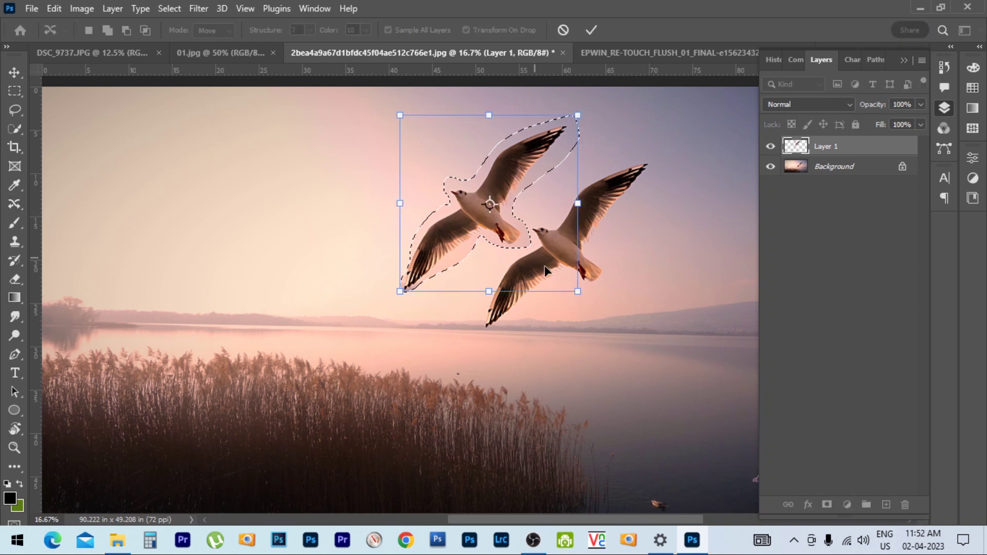
mouse_move(576, 291)
mouse_down()
mouse_move(555, 267)
mouse_move(552, 277)
mouse_up()
key(Return)
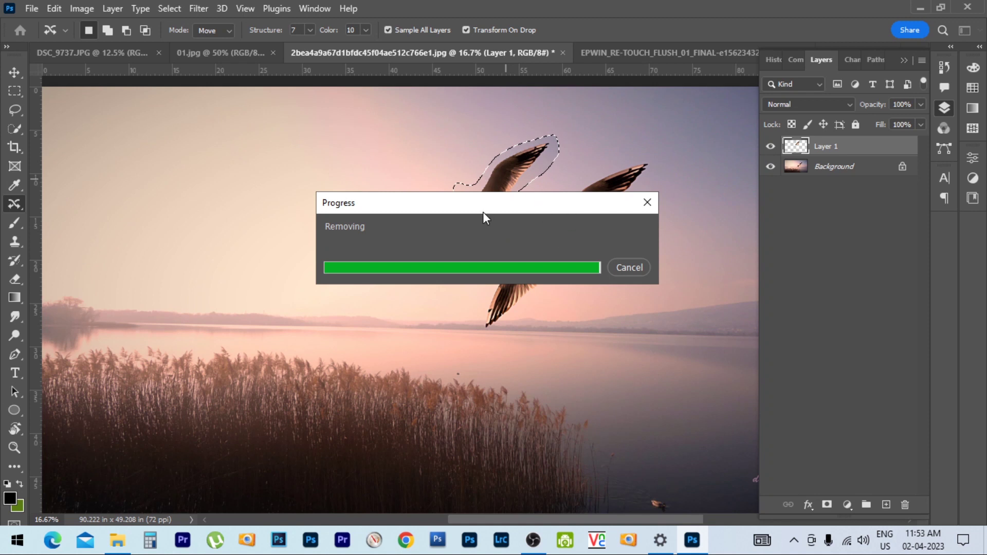
Deselect and toggle Layer 1's visibility to compare the moved gull with the original.
key(ctrl+d)
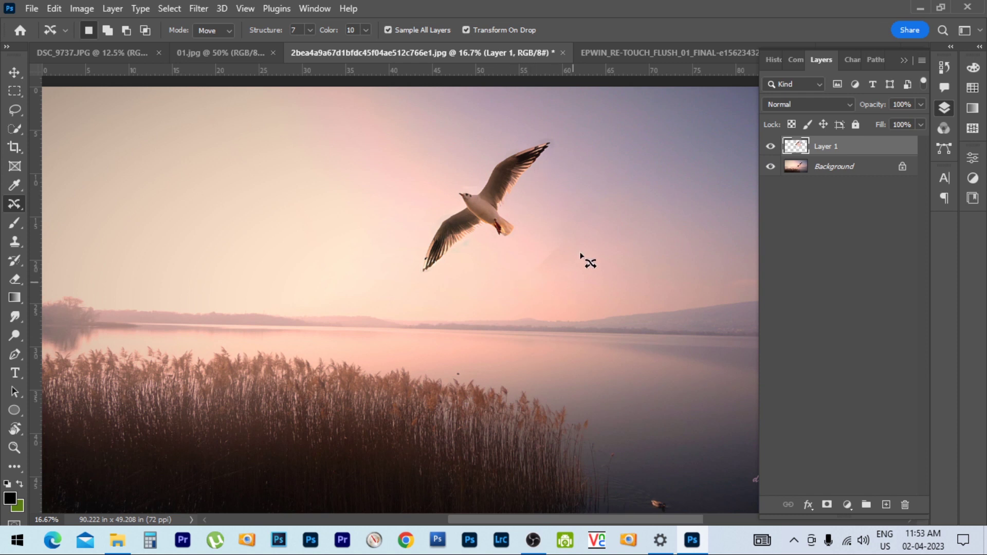
click(771, 150)
click(771, 150)
click(771, 149)
Try shifting Layer 1 with the Move tool, then undo the reposition.
click(13, 68)
mouse_move(504, 178)
mouse_down()
mouse_move(532, 130)
mouse_move(603, 161)
mouse_up()
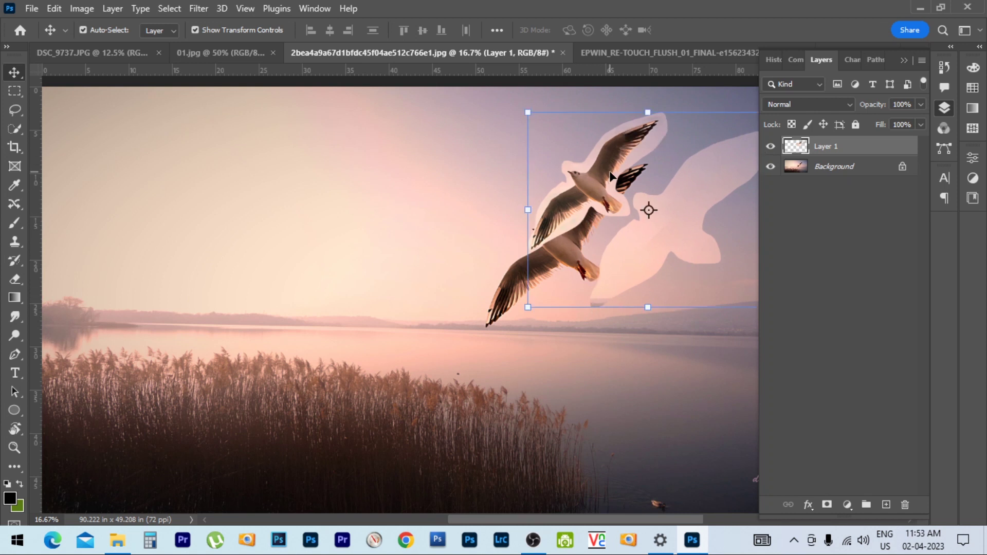
key(ctrl+z)
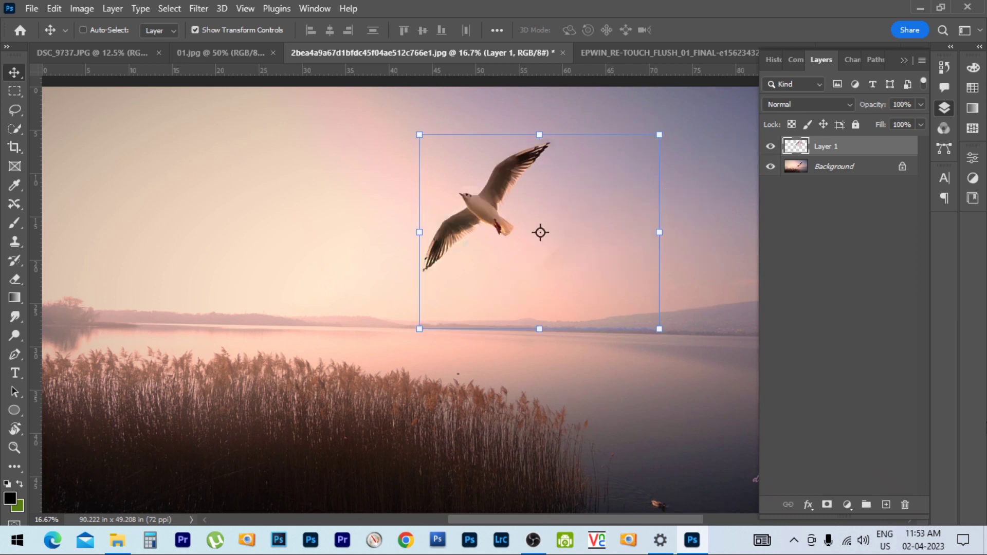
Merge Layer 1 down, add a new layer, and set Content-Aware Move to Extend mode.
key(ctrl+e)
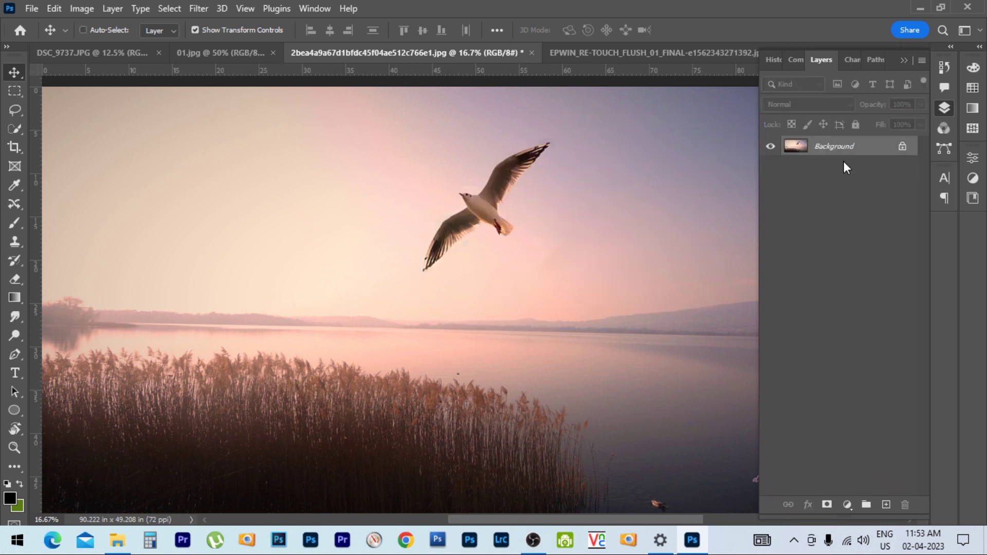
key(ctrl)
click(886, 504)
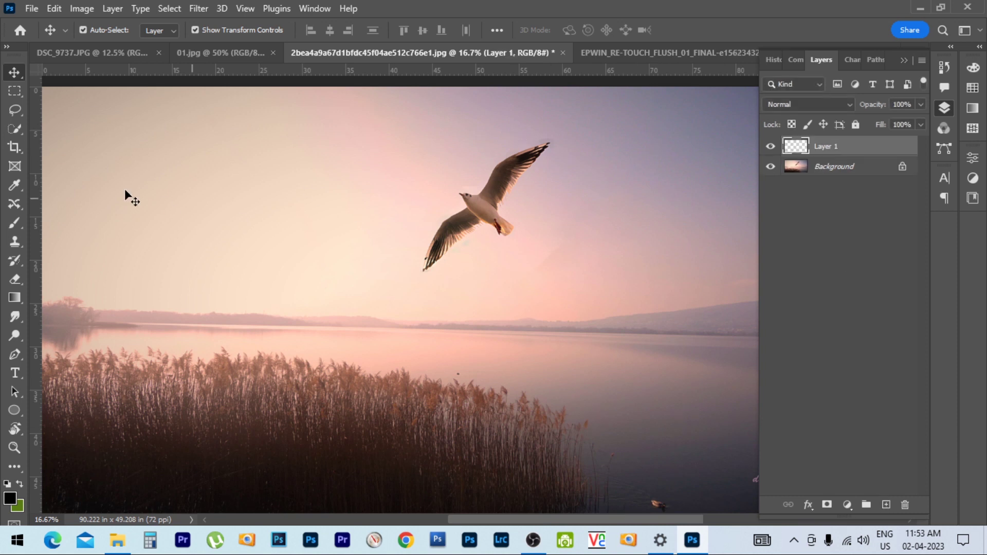
key(j)
click(226, 32)
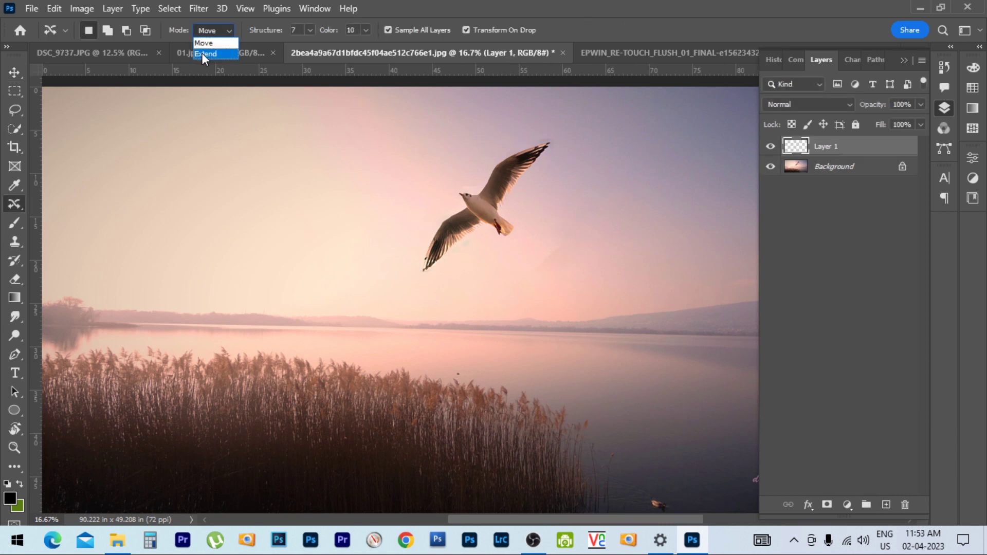
click(202, 54)
Lasso the seagull and drop a much smaller copy to its upper right.
drag(509, 203, 485, 177)
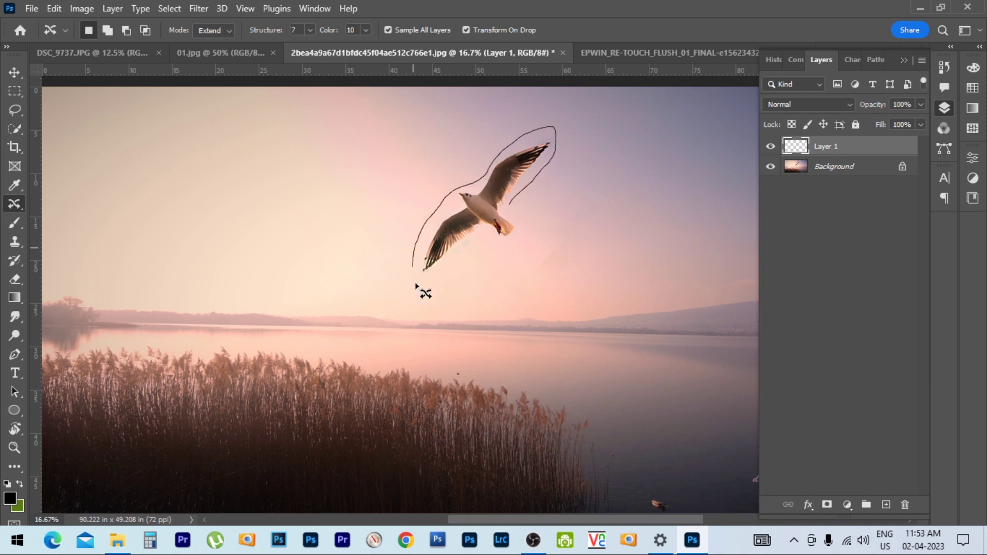
mouse_move(443, 204)
mouse_down()
mouse_move(532, 206)
mouse_move(608, 171)
mouse_move(597, 185)
mouse_up()
mouse_move(658, 122)
mouse_down()
mouse_move(619, 167)
mouse_move(590, 172)
mouse_up()
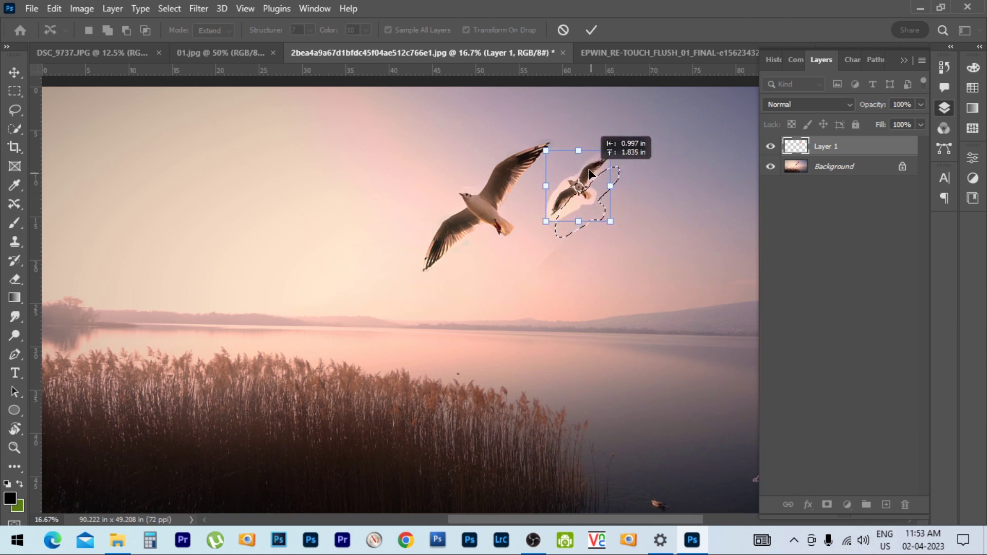
key(Return)
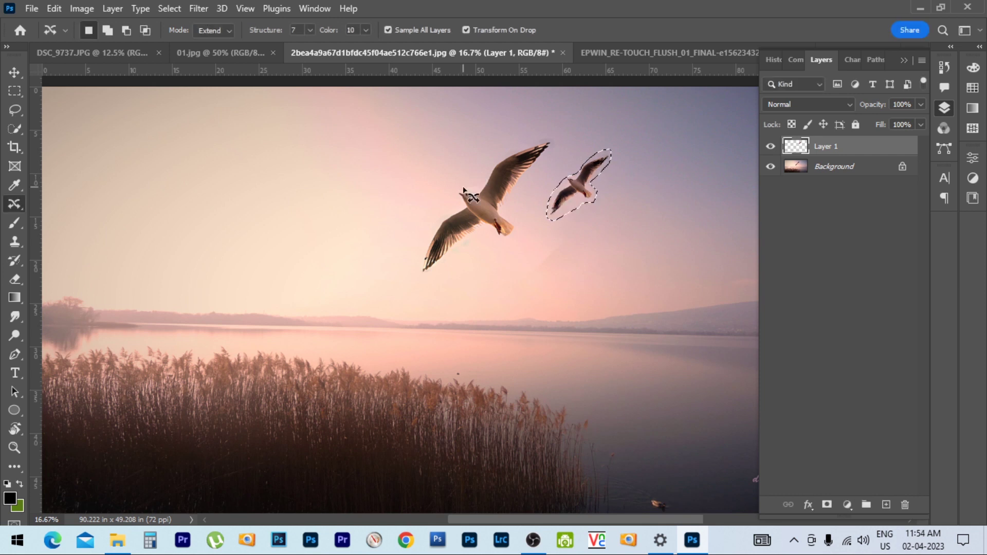
Lasso the middle gull and place an enlarged copy further left.
drag(453, 205, 465, 186)
drag(520, 201, 503, 240)
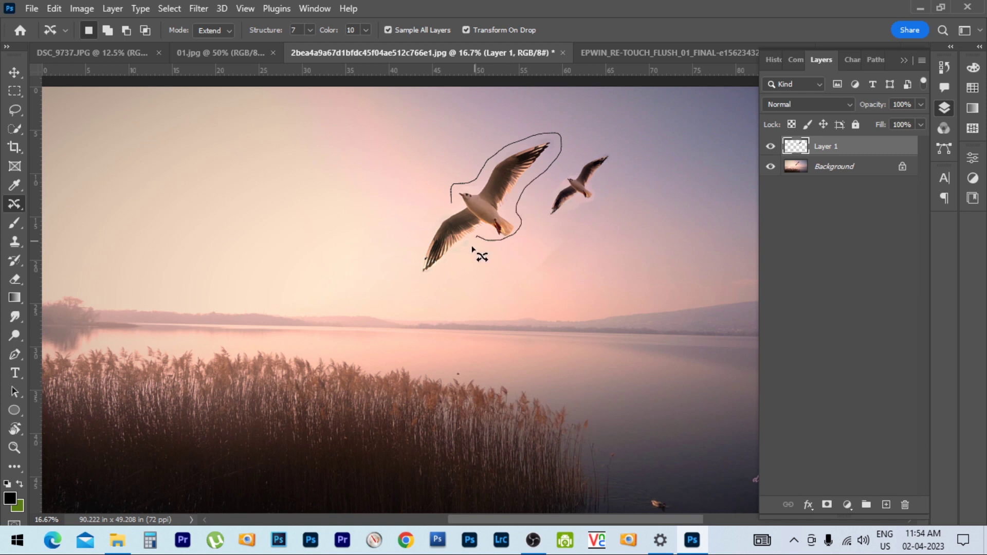
drag(460, 205, 459, 203)
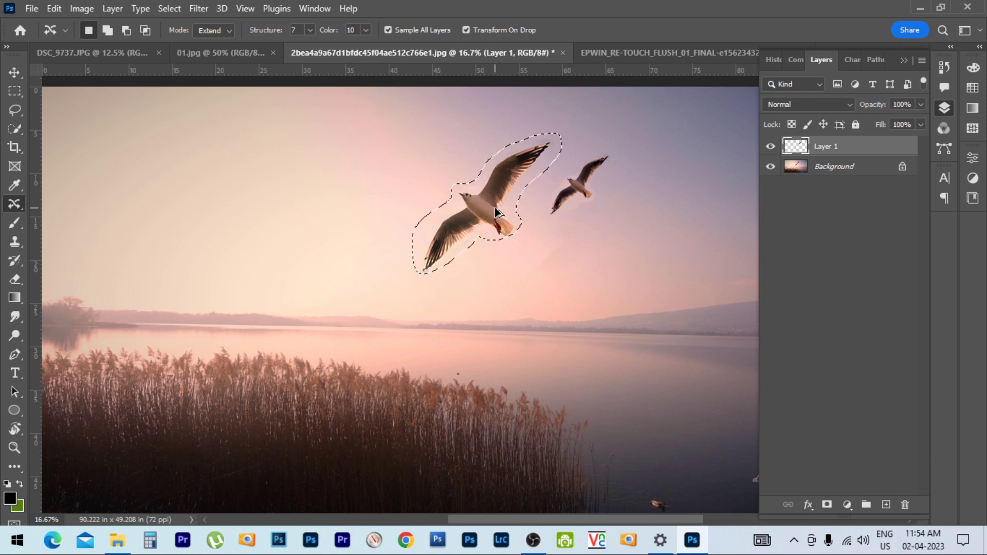
click(494, 208)
click(474, 210)
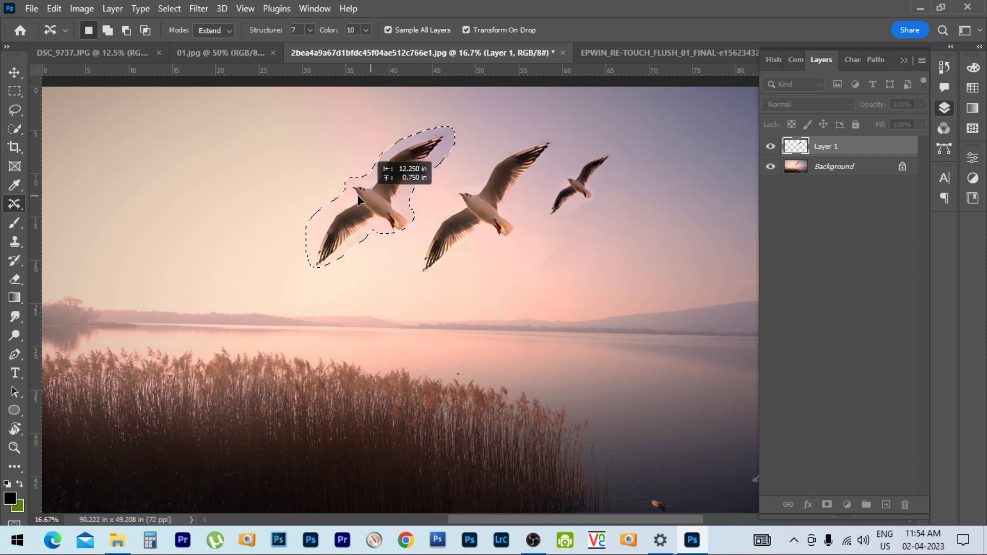
drag(475, 205, 333, 195)
drag(417, 124, 461, 102)
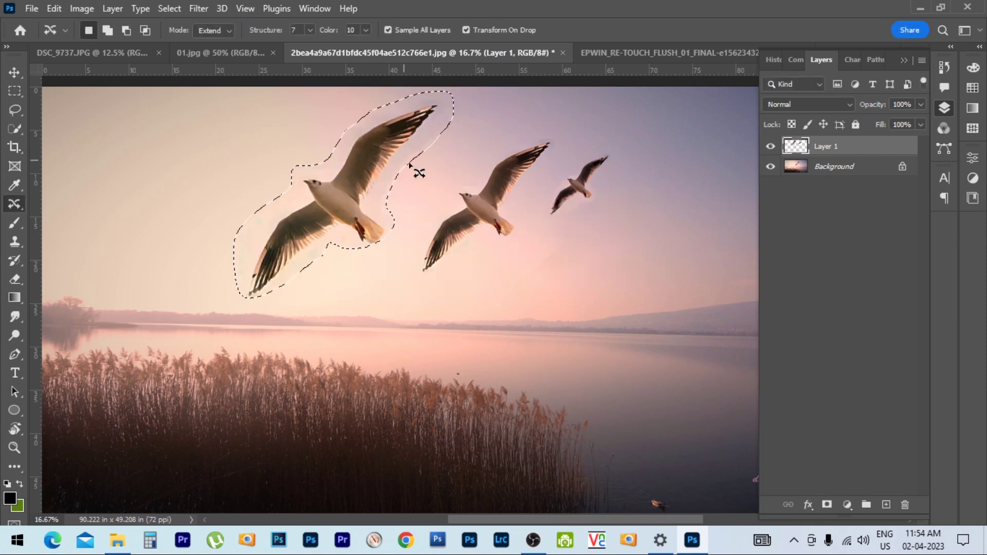
Place a larger gull copy up-left running off the top, then commit, deselect and zoom out.
drag(352, 204, 197, 145)
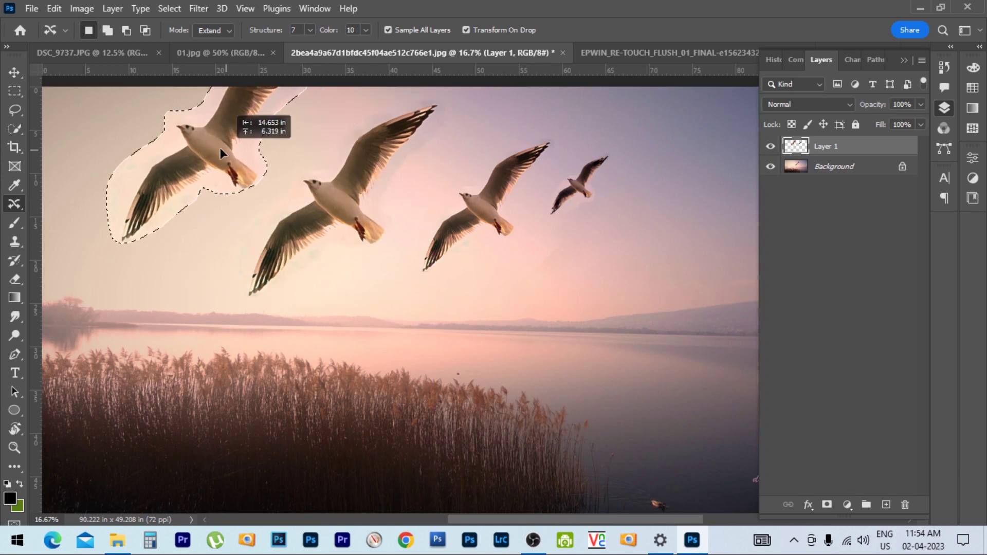
drag(298, 238, 230, 99)
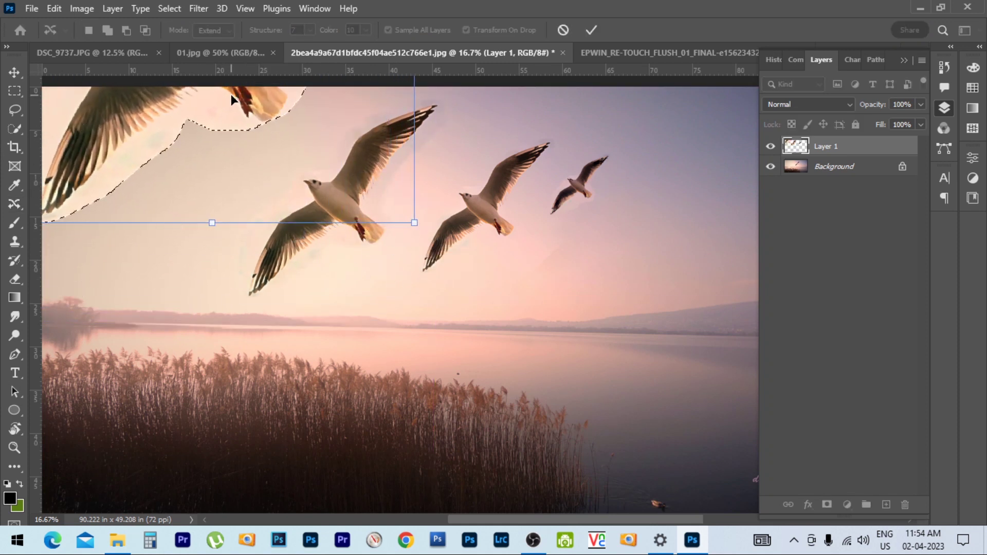
key(Return)
key(ctrl+d)
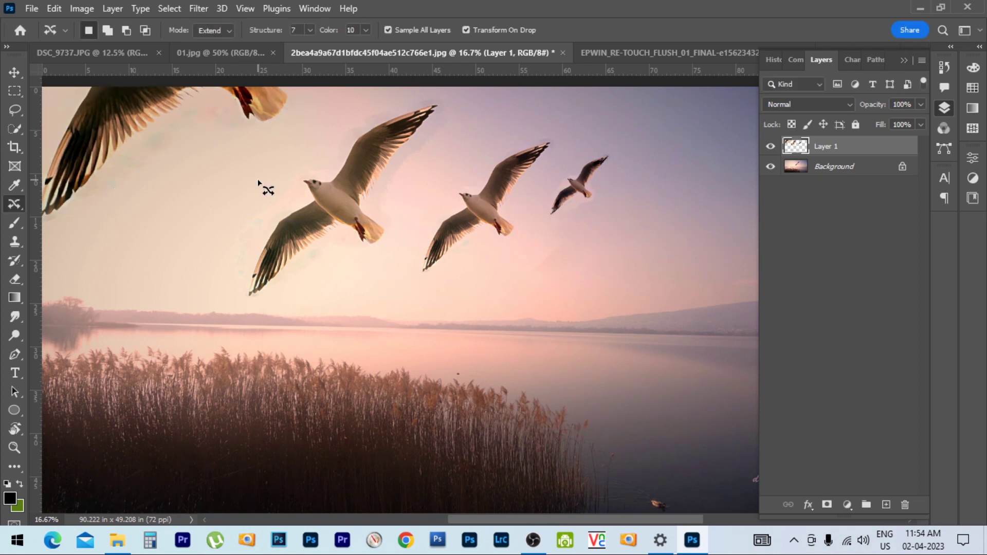
alt+click(369, 202)
alt+click(369, 202)
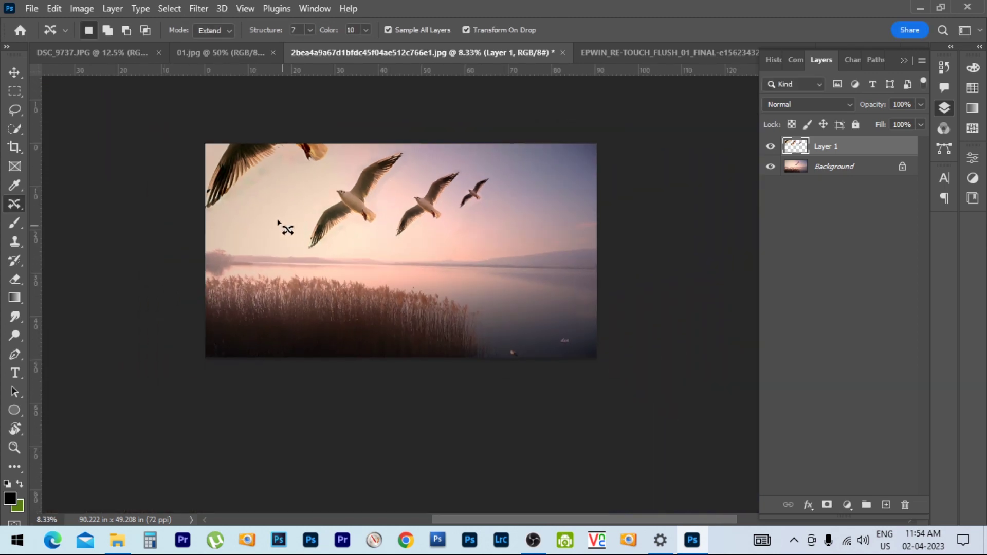
Set Content-Aware Move Structure to 1 and zoom in to inspect the copied gulls' wing edges.
scroll(418, 226, up, 3)
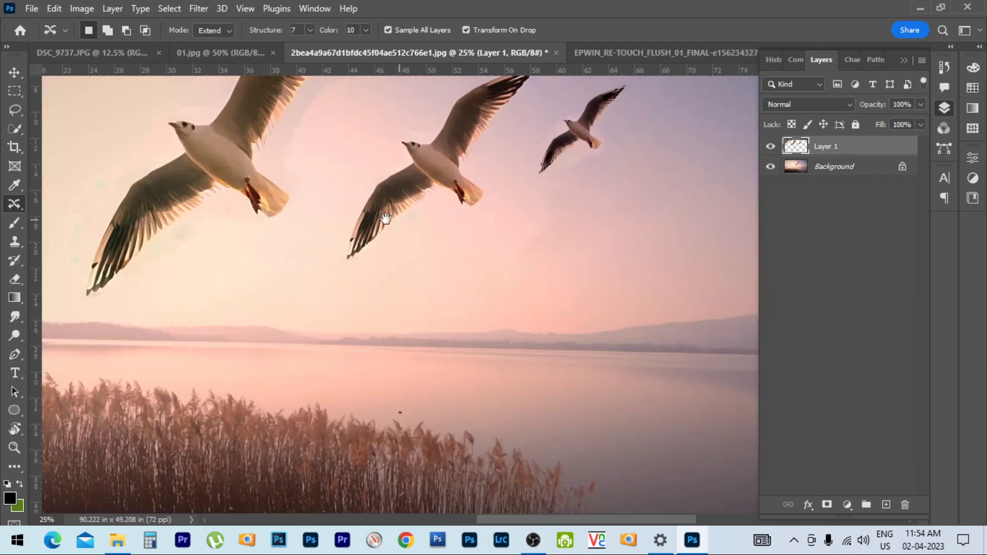
drag(287, 105, 316, 211)
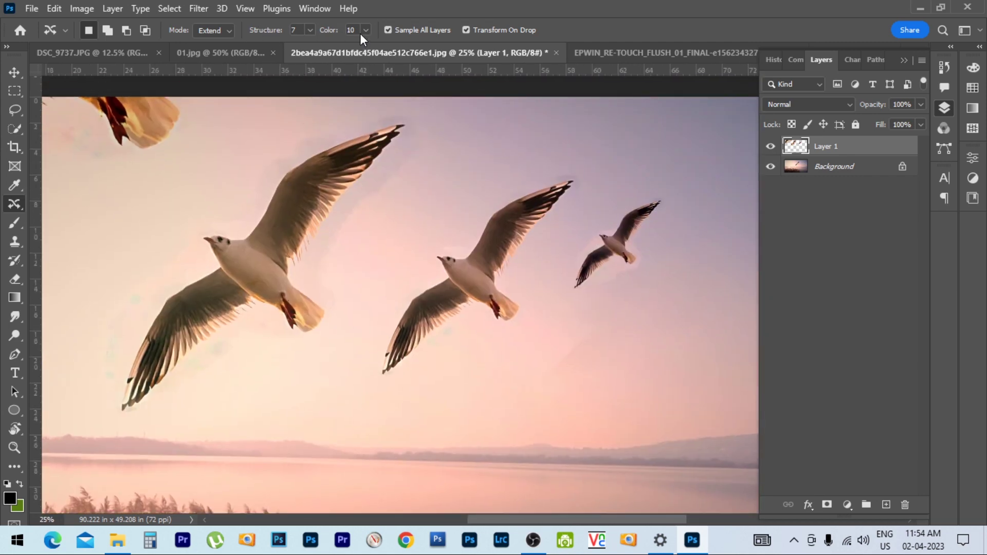
click(273, 34)
text(1)
click(487, 202)
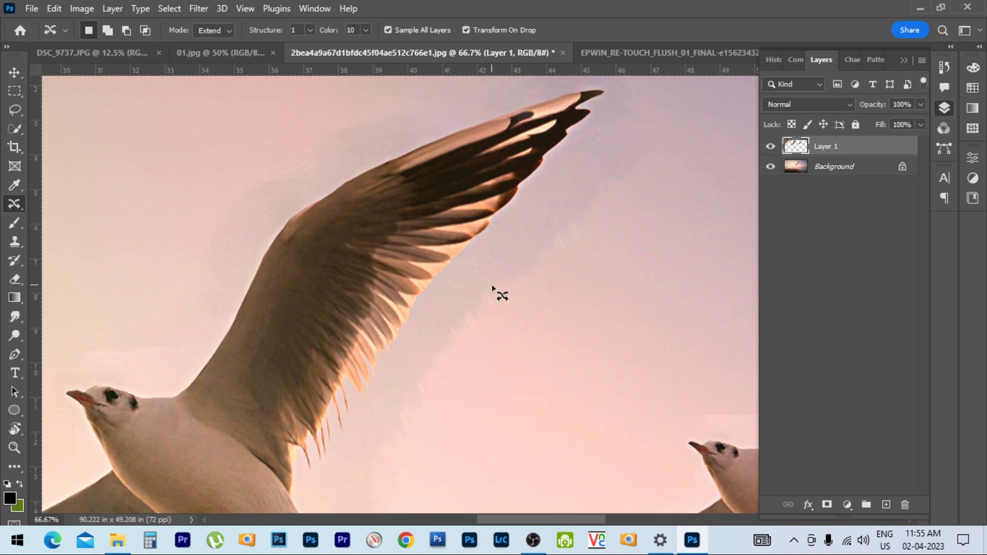
scroll(456, 276, down, 4)
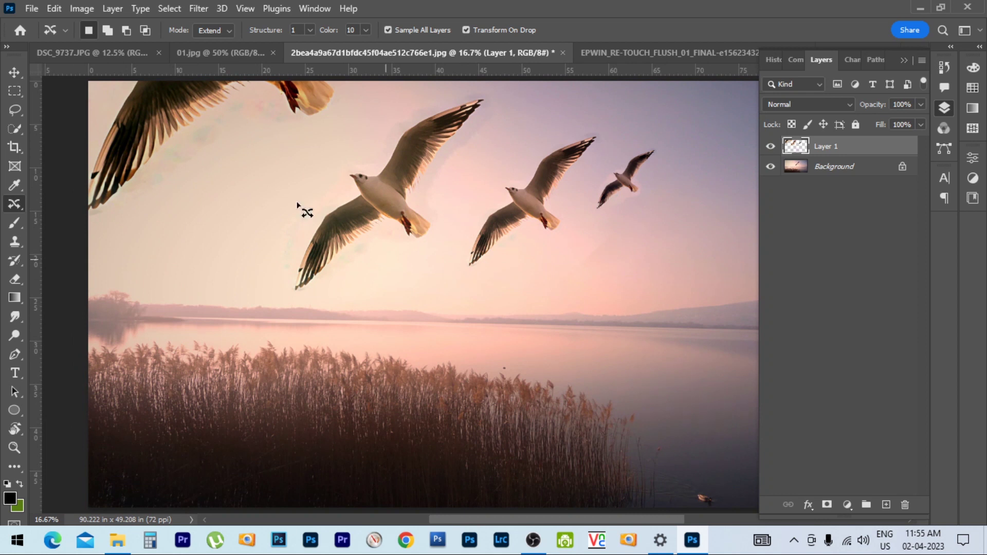
scroll(464, 195, down, 1)
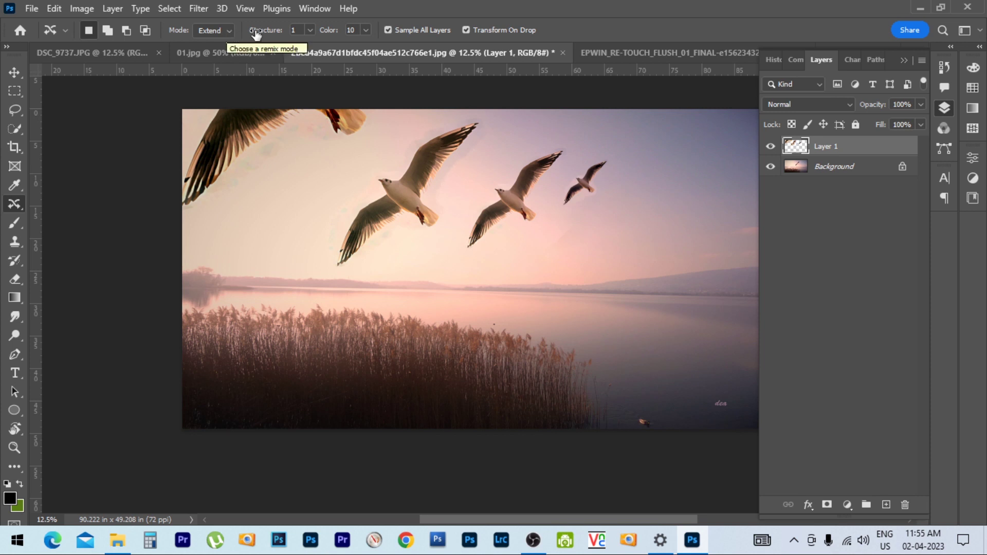
Restore Structure to 7 and outline the right-hand tree from crown to trunk.
click(293, 30)
text(7)
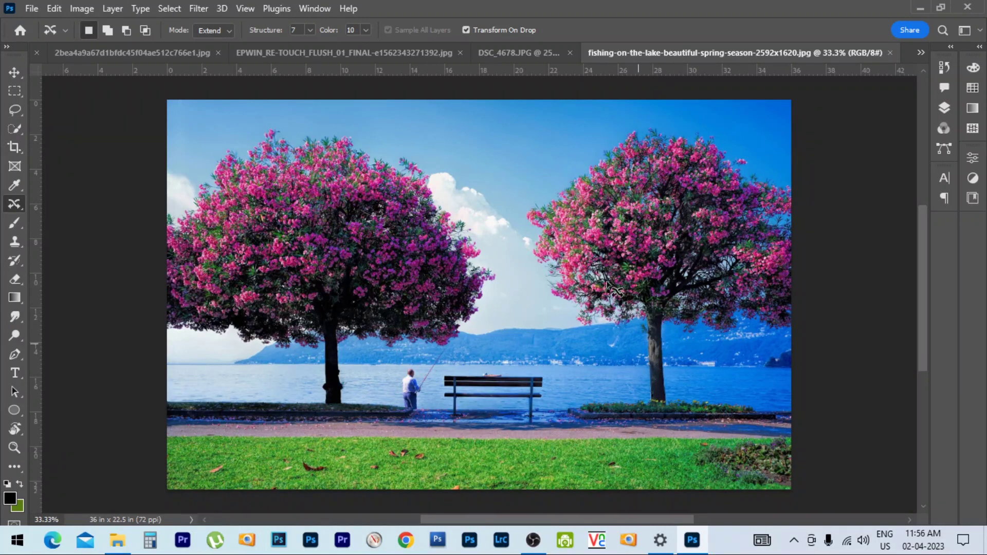
drag(611, 128, 538, 193)
drag(525, 269, 568, 324)
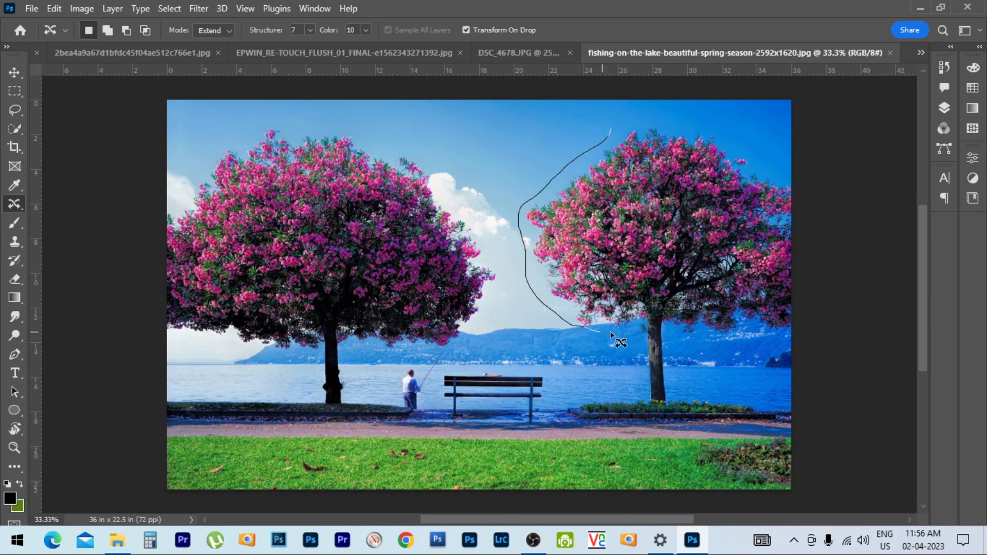
mouse_move(635, 332)
mouse_down()
mouse_move(640, 393)
mouse_move(663, 395)
mouse_move(668, 331)
mouse_move(761, 332)
mouse_up()
Drag the outlined right-hand tree upward so it stands taller.
scroll(663, 363, up, 3)
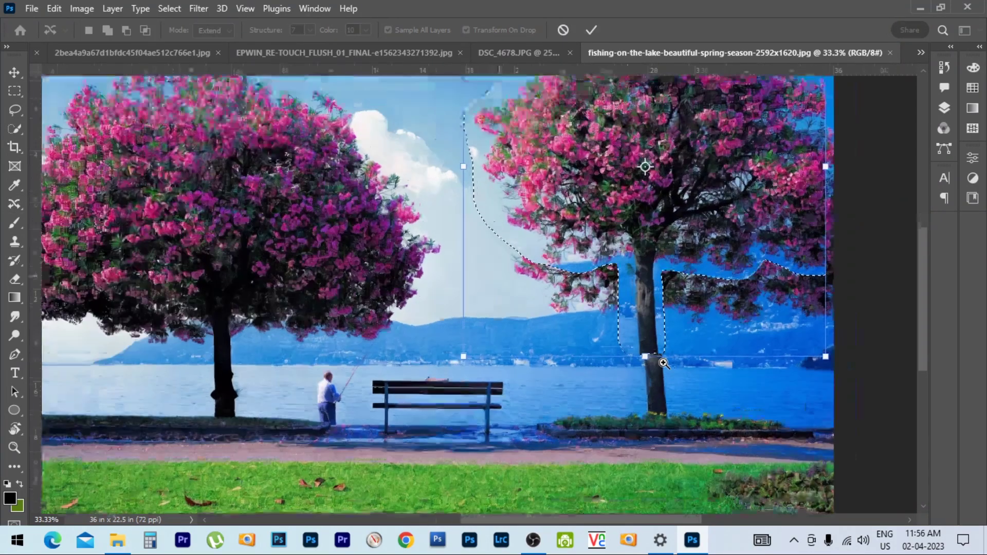
scroll(663, 363, up, 3)
drag(540, 264, 563, 261)
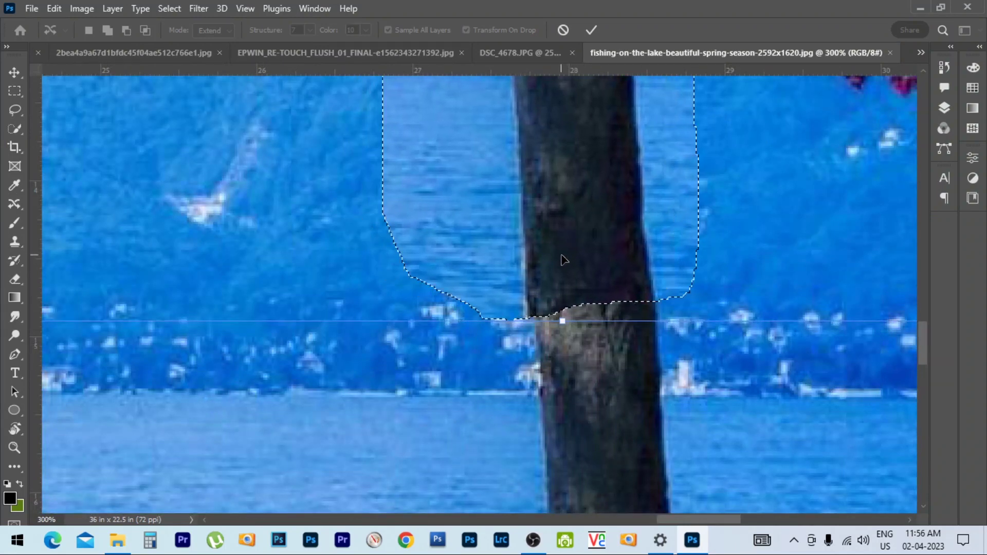
scroll(562, 259, down, 2)
scroll(562, 260, down, 2)
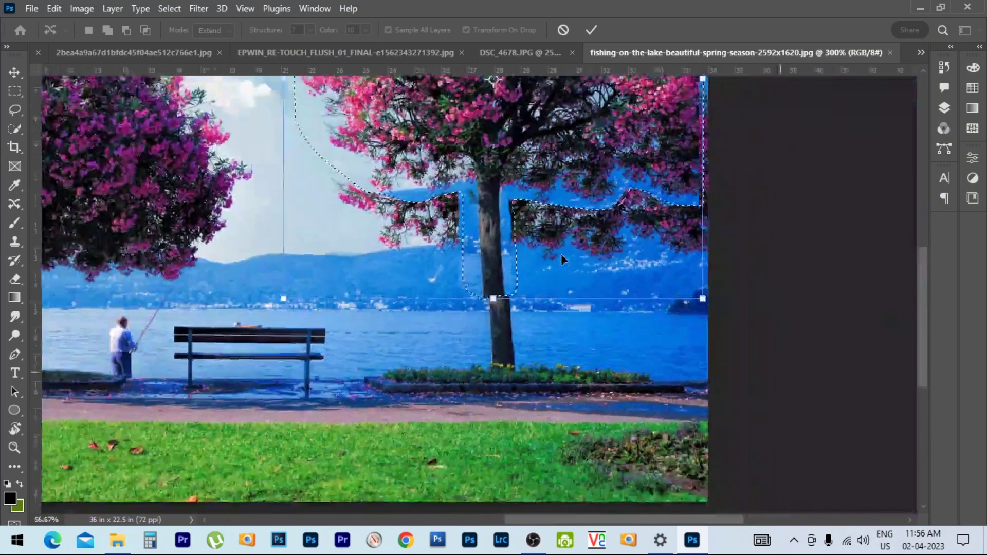
scroll(624, 286, down, 1)
scroll(624, 286, down, 1)
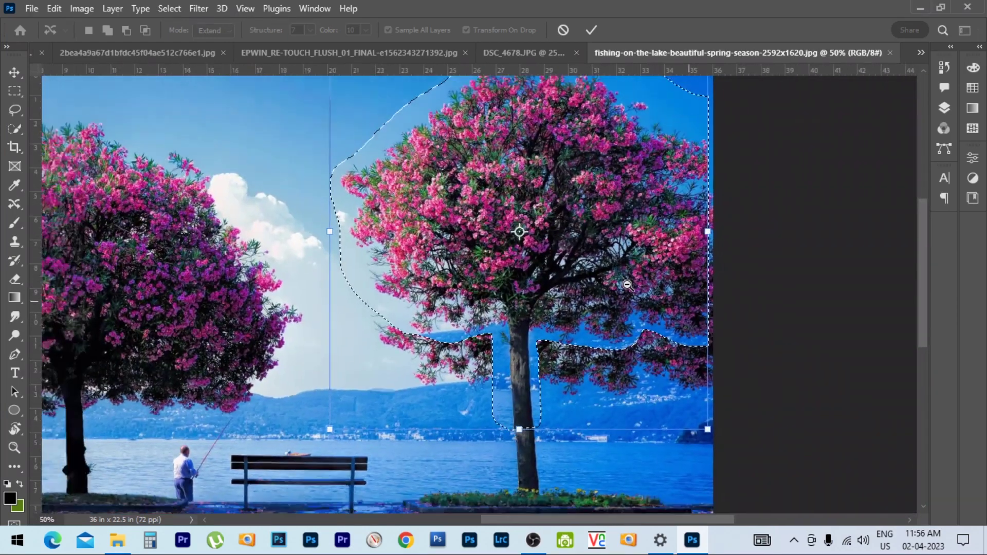
scroll(622, 286, down, 1)
Commit the tree extension, deselect, and toggle undo/redo to compare before and after.
key(Return)
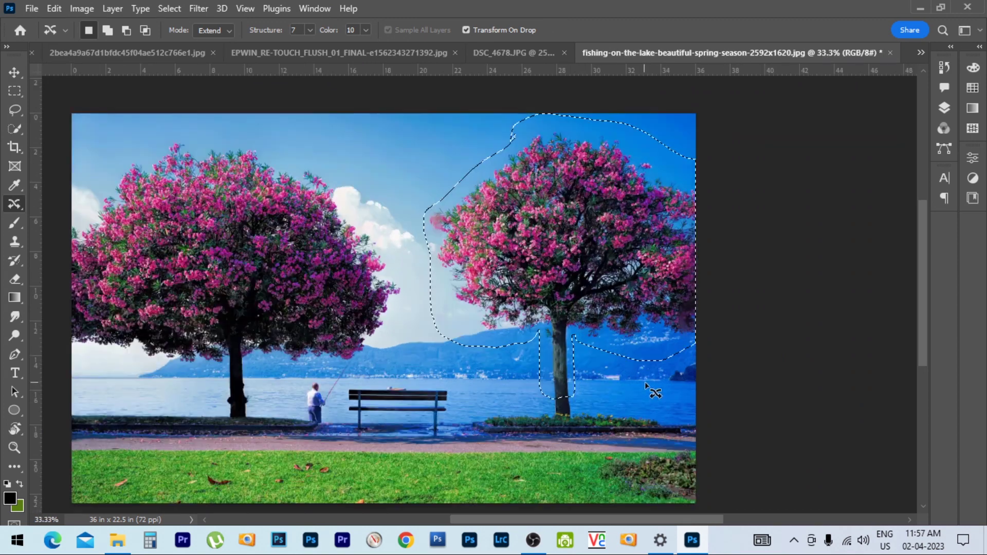
scroll(650, 379, up, 1)
key(ctrl+d)
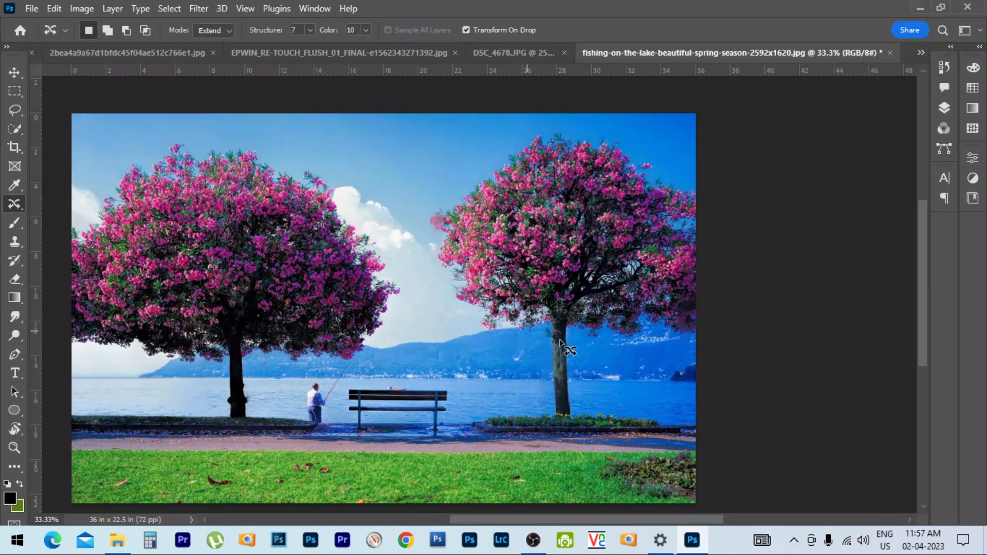
key(ctrl+z)
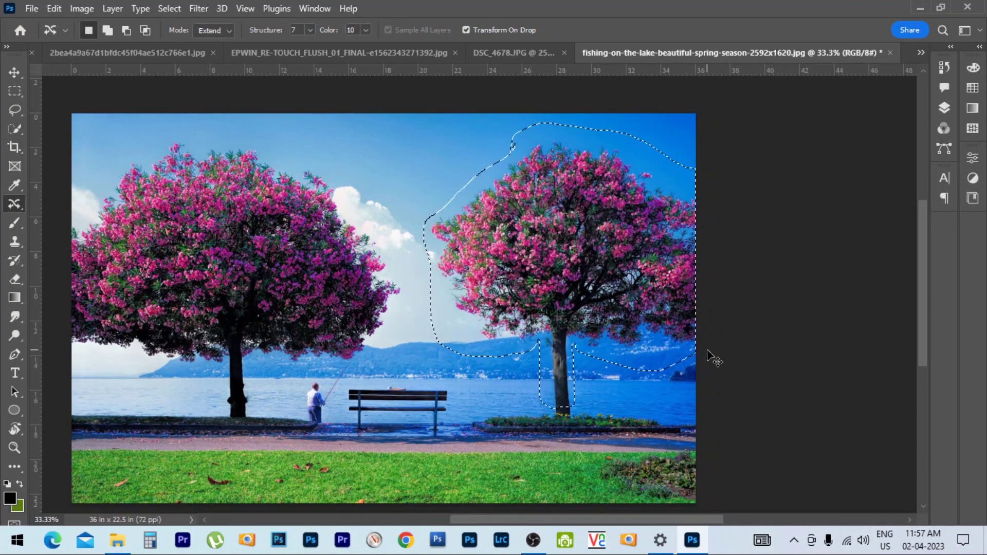
key(ctrl+shift+z)
key(ctrl+z)
key(ctrl+shift+z)
key(ctrl+z)
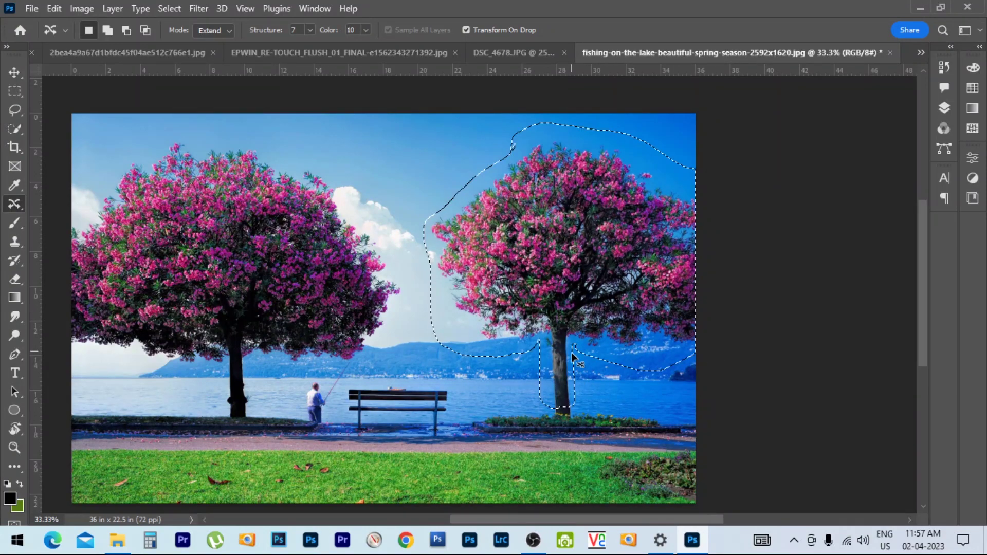
key(ctrl+shift+z)
Zoom in on the lengthened trunk, compare with and without the extension, then zoom out.
click(563, 390)
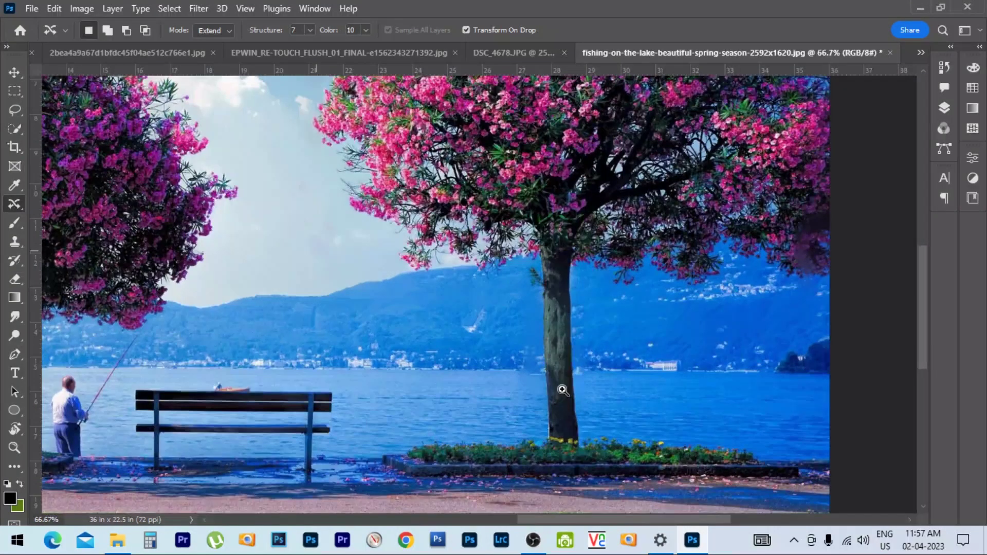
key(ctrl+z)
key(ctrl+shift+z)
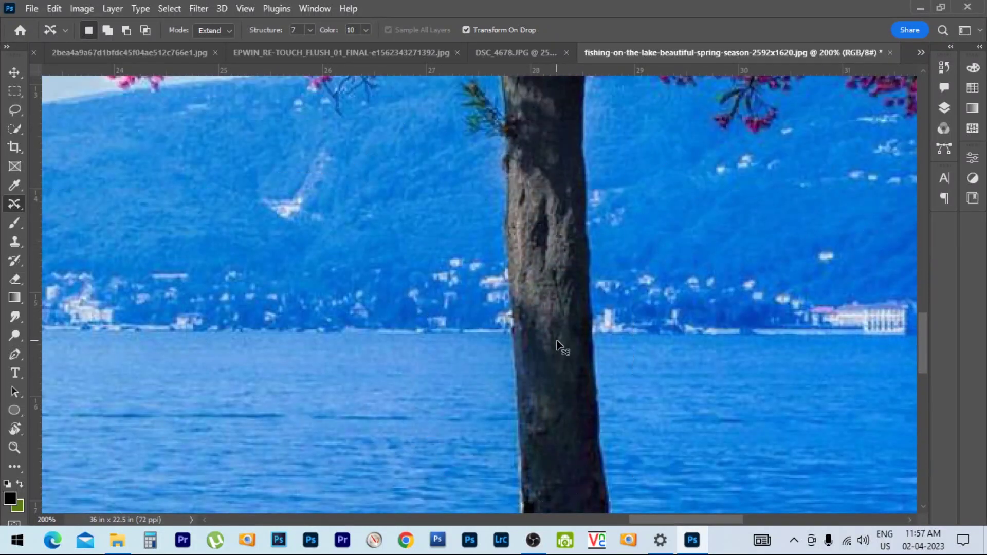
key(ctrl+shift+z)
key(ctrl+minus)
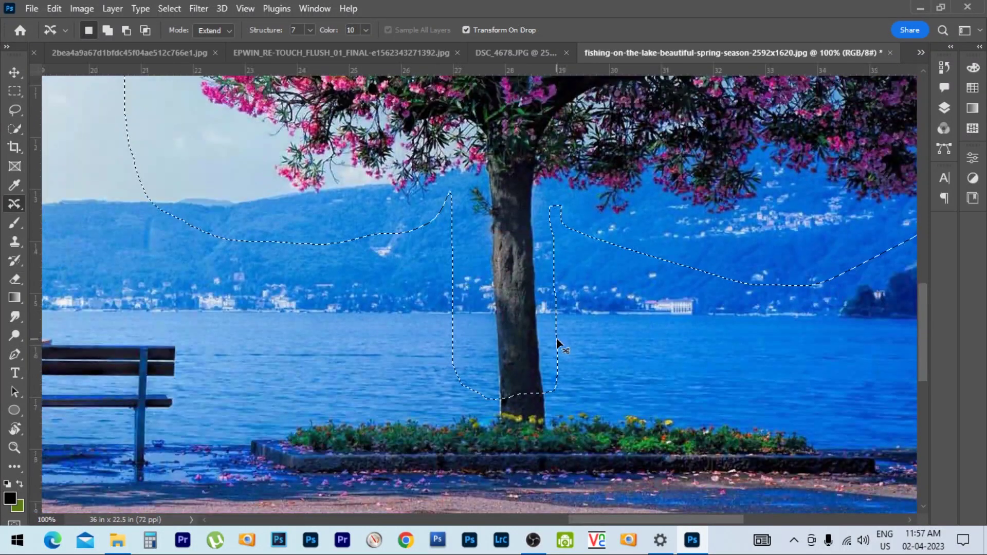
key(ctrl+z)
key(ctrl+shift+z)
key(ctrl+minus)
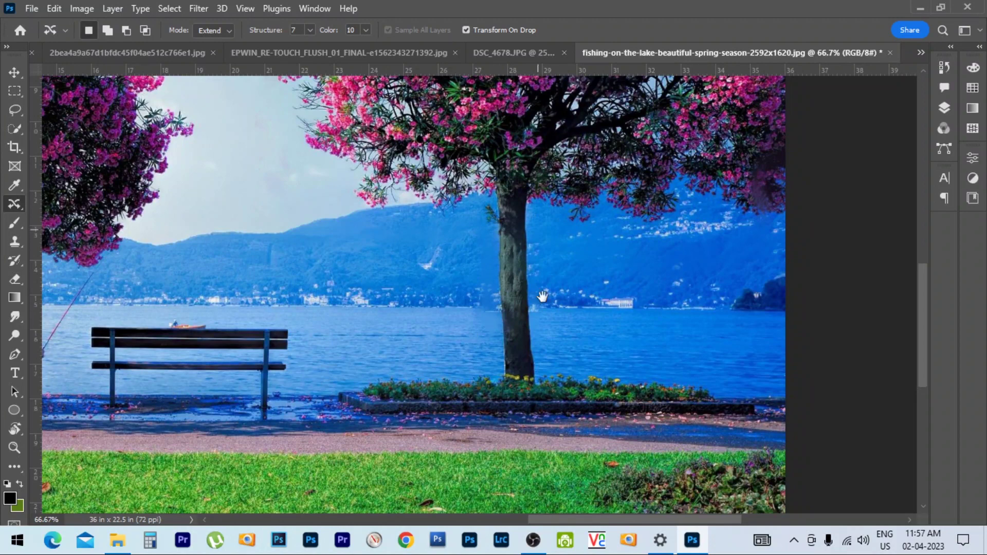
Cycle through the brick wall, seagull and owl tabs, ending on the sunset gull-flock photo.
drag(459, 271, 745, 402)
click(251, 54)
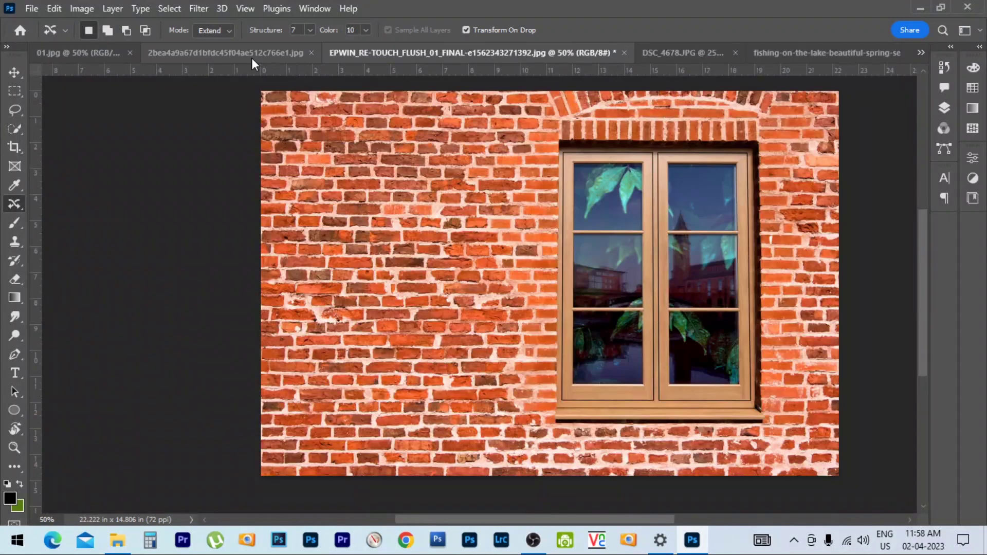
click(247, 51)
click(88, 52)
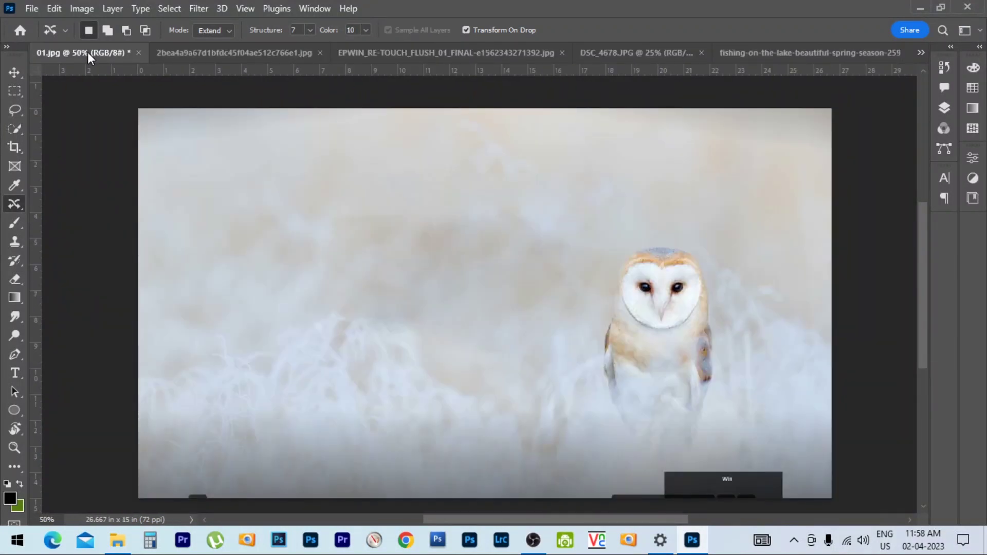
click(180, 51)
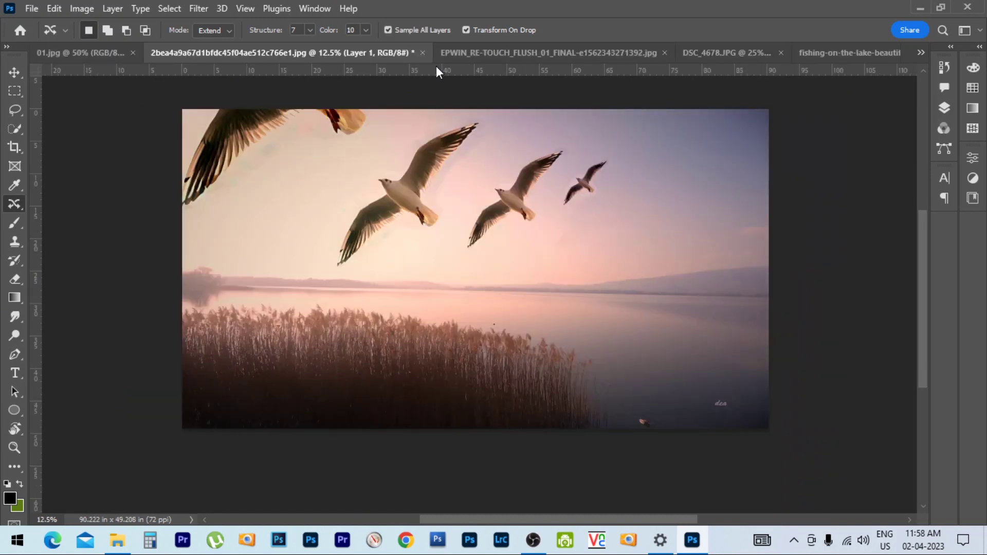